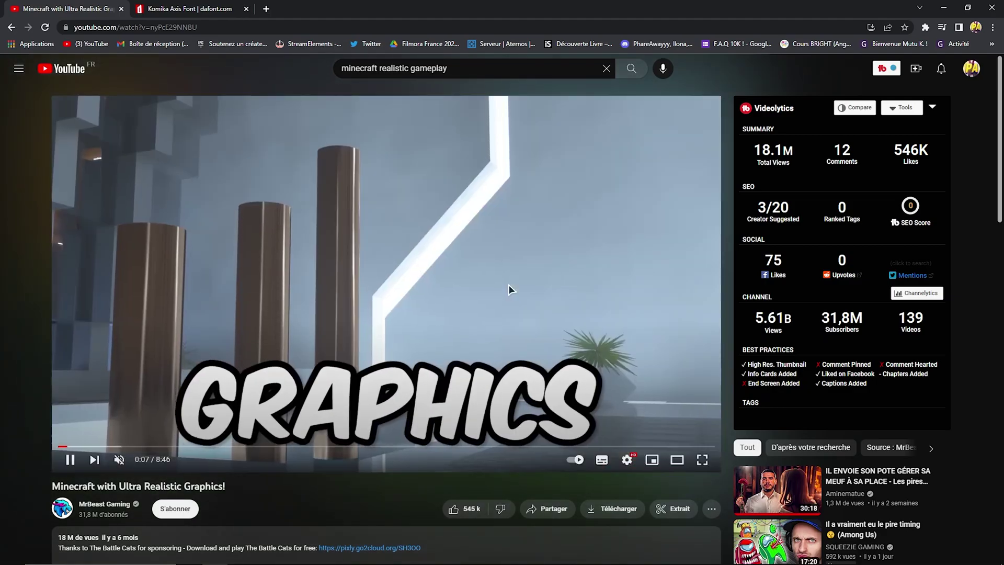
Step: Open the KOMIKAX_.ttf file in the komika_axis.zip archive from dafont.com and install the Komika Axis font
{"action": "left_click", "coordinate": [55, 446]}
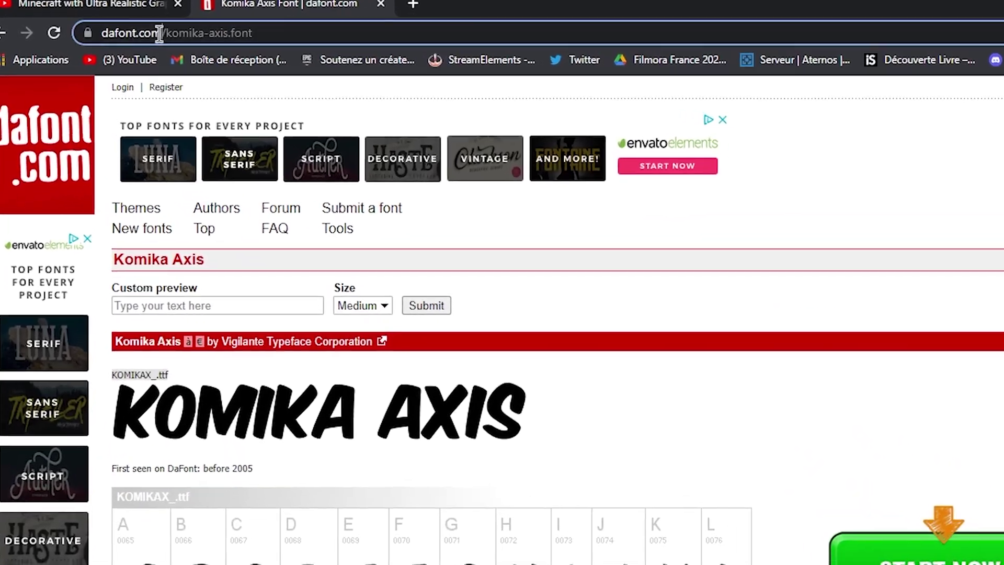
{"action": "left_click_drag", "start_coordinate": [111, 27], "coordinate": [60, 30]}
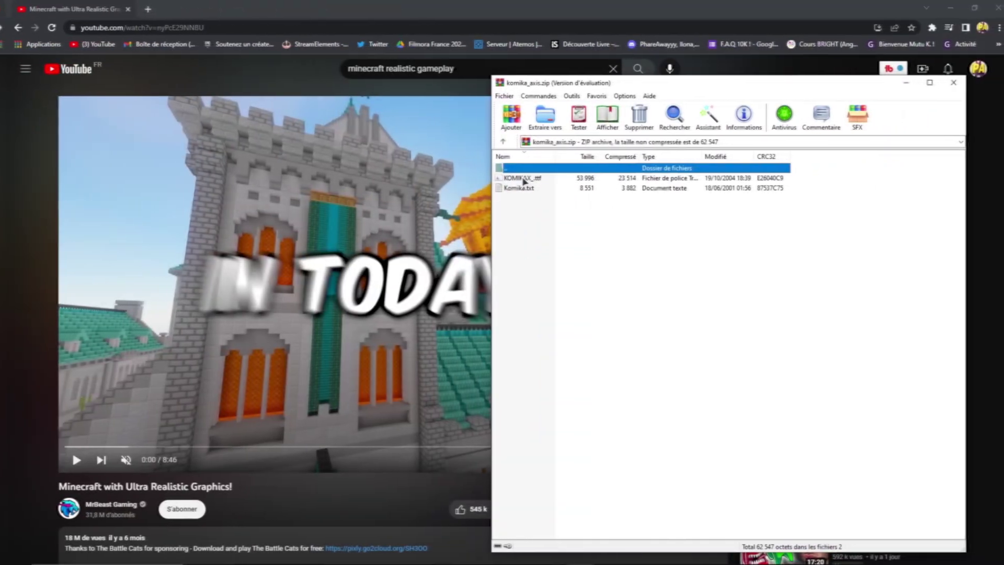
{"action": "double_click", "coordinate": [526, 179]}
{"action": "left_click", "coordinate": [175, 151]}
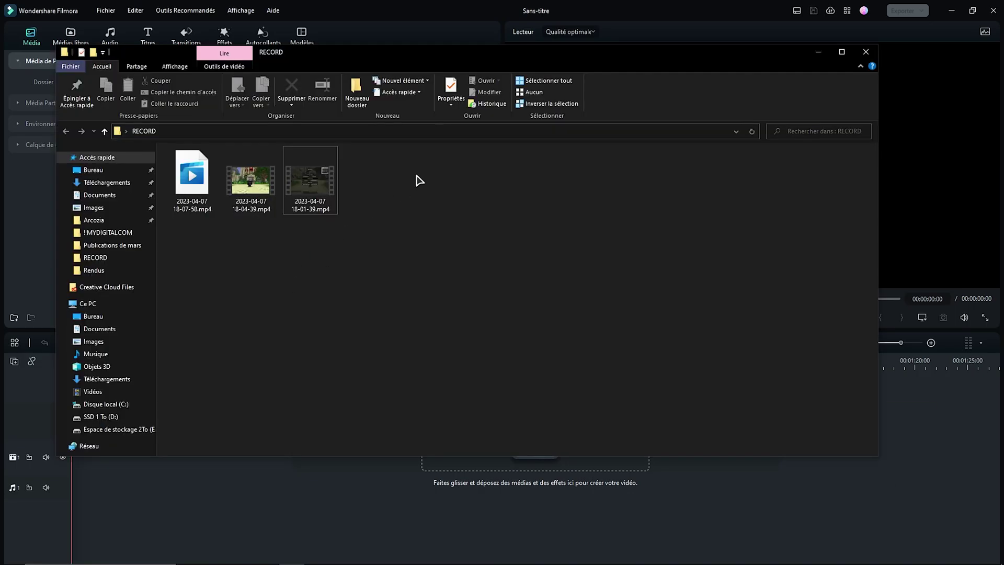
{"action": "left_click_drag", "start_coordinate": [417, 180], "coordinate": [321, 222]}
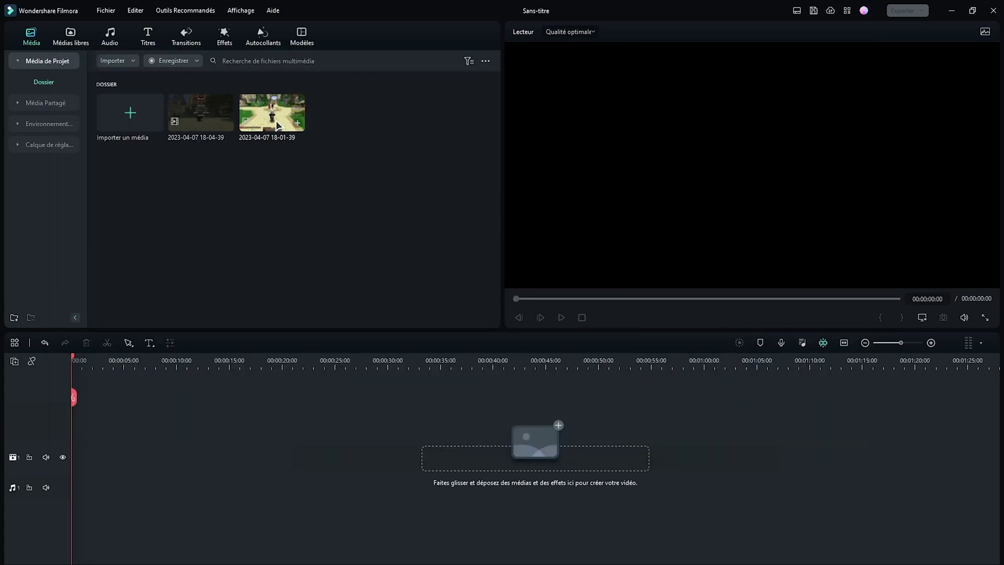
{"action": "left_click_drag", "start_coordinate": [277, 126], "coordinate": [78, 460]}
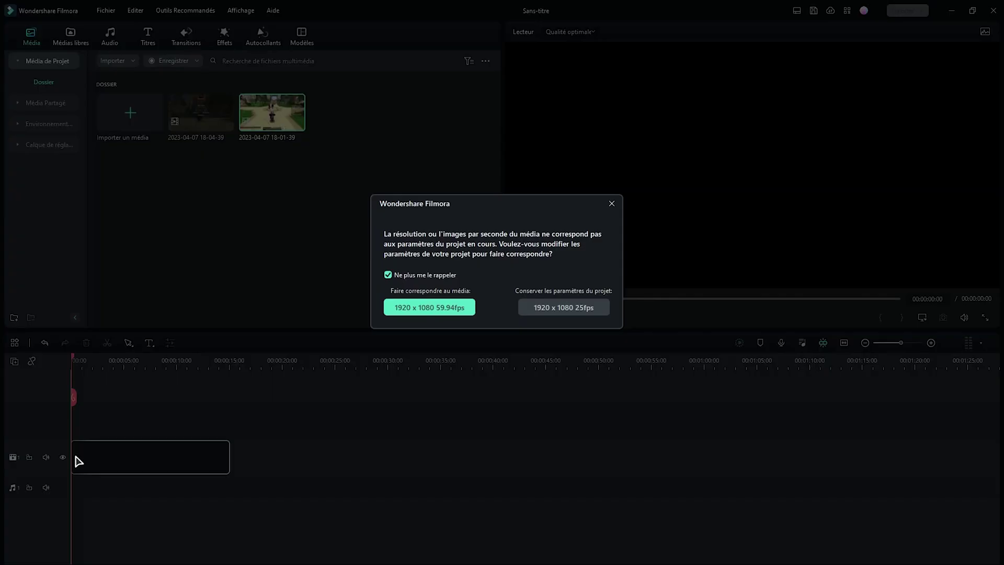
{"action": "left_click", "coordinate": [440, 310]}
Step: Split the gameplay clip at 00:00:03:40, 00:00:06:23, where the speech resumes, and 00:00:09:15
{"action": "left_click_drag", "start_coordinate": [76, 355], "coordinate": [102, 356]}
{"action": "scroll", "coordinate": [369, 352], "scroll_direction": "up", "scroll_amount": 3}
{"action": "scroll", "coordinate": [374, 354], "scroll_direction": "up", "scroll_amount": 2}
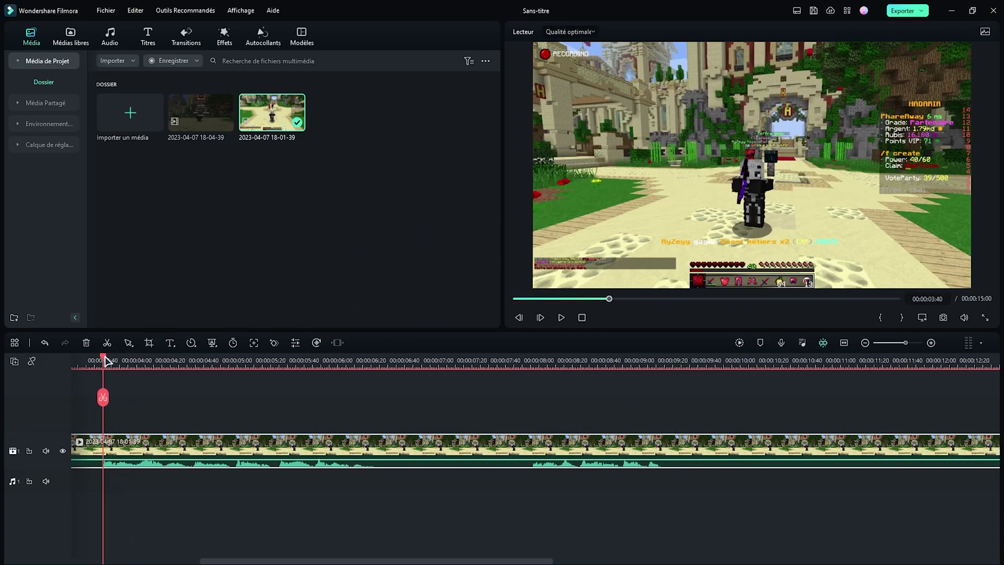
{"action": "left_click", "coordinate": [103, 397]}
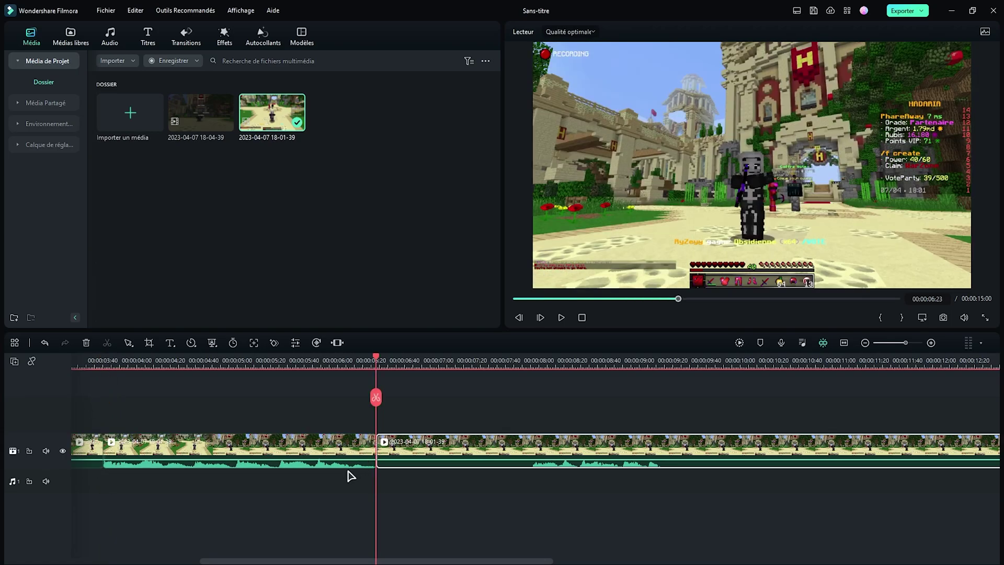
{"action": "left_click_drag", "start_coordinate": [376, 360], "coordinate": [664, 368]}
{"action": "left_click", "coordinate": [531, 397]}
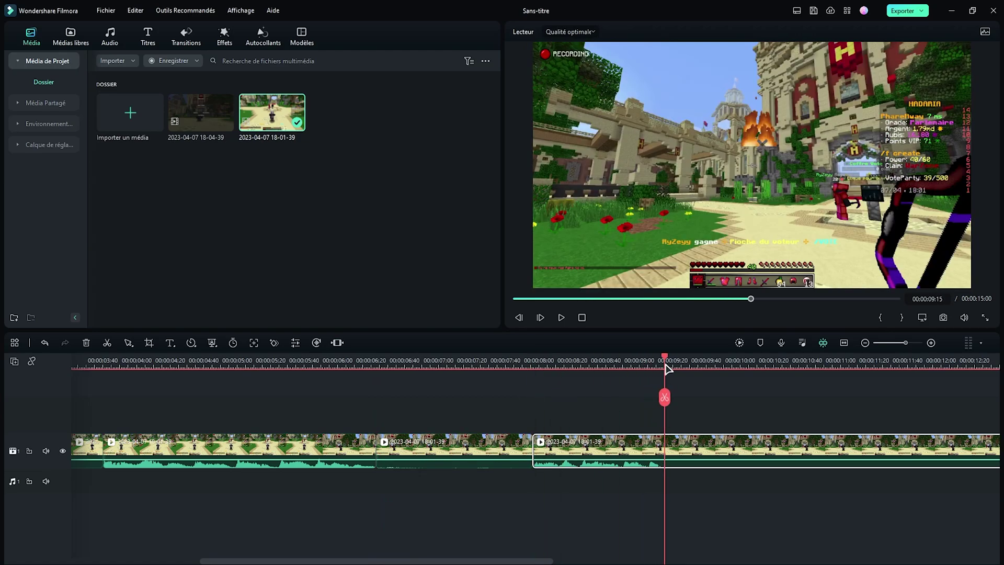
{"action": "left_click", "coordinate": [664, 397]}
Step: Delete the silent segment after 00:00:06:23 and shift the following segments back to close the gap
{"action": "left_click", "coordinate": [460, 451]}
{"action": "key", "text": "Delete"}
{"action": "left_click_drag", "start_coordinate": [588, 444], "coordinate": [432, 445]}
{"action": "left_click_drag", "start_coordinate": [765, 445], "coordinate": [609, 418]}
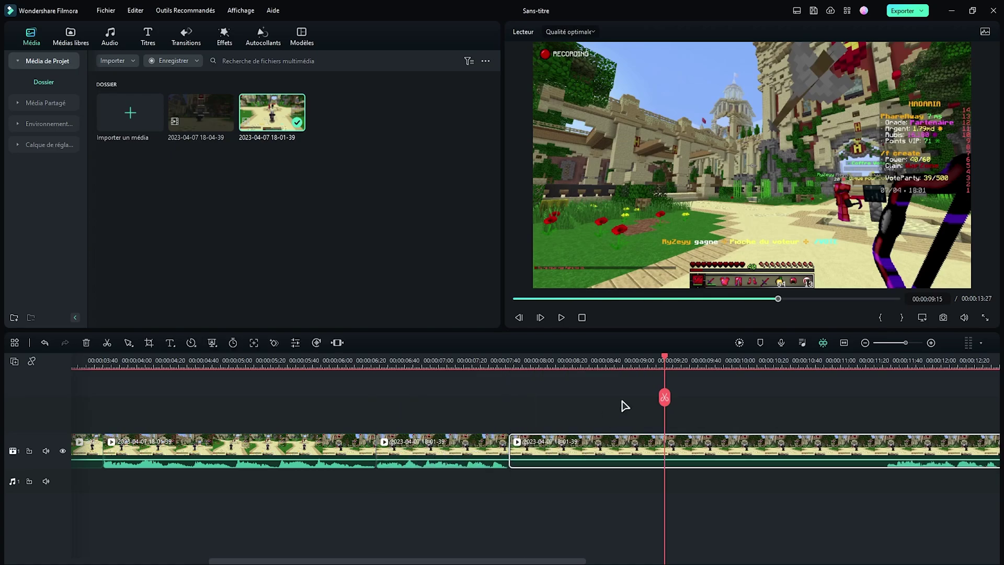
Step: Split the remaining footage around its last spoken part, with the end cut at 00:00:12:36, and delete the tail
{"action": "scroll", "coordinate": [609, 419], "scroll_direction": "down", "scroll_amount": 3, "text": "ctrl"}
{"action": "left_click", "coordinate": [487, 360]}
{"action": "left_click_drag", "start_coordinate": [488, 394], "coordinate": [534, 391]}
{"action": "left_click", "coordinate": [531, 397]}
{"action": "left_click", "coordinate": [545, 449]}
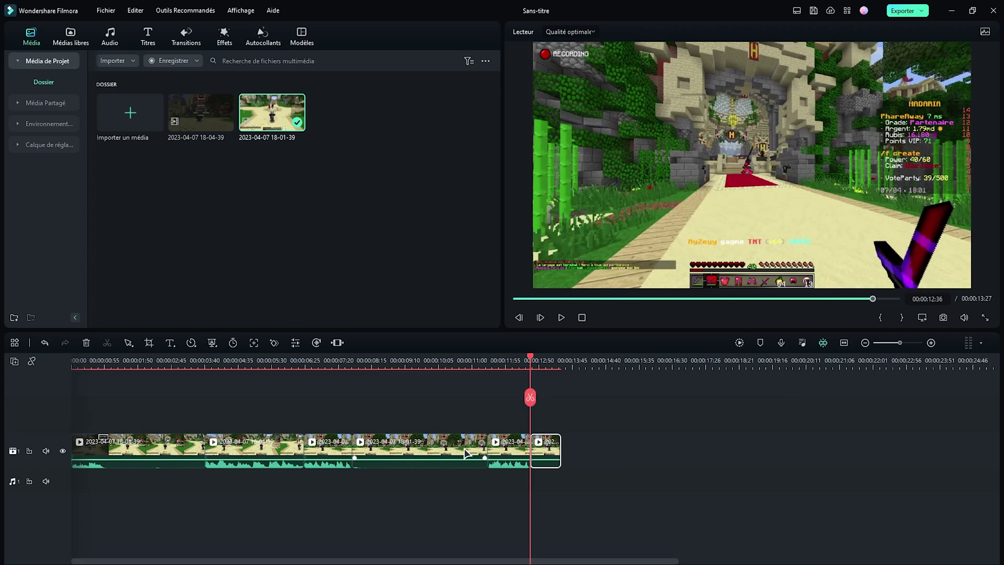
{"action": "key", "text": "Delete"}
Step: Delete the long silent middle segment and the opening segment, and join the remaining spoken segments from the timeline start
{"action": "left_click", "coordinate": [418, 449]}
{"action": "key", "text": "Delete"}
{"action": "left_click", "coordinate": [145, 442]}
{"action": "key", "text": "Delete"}
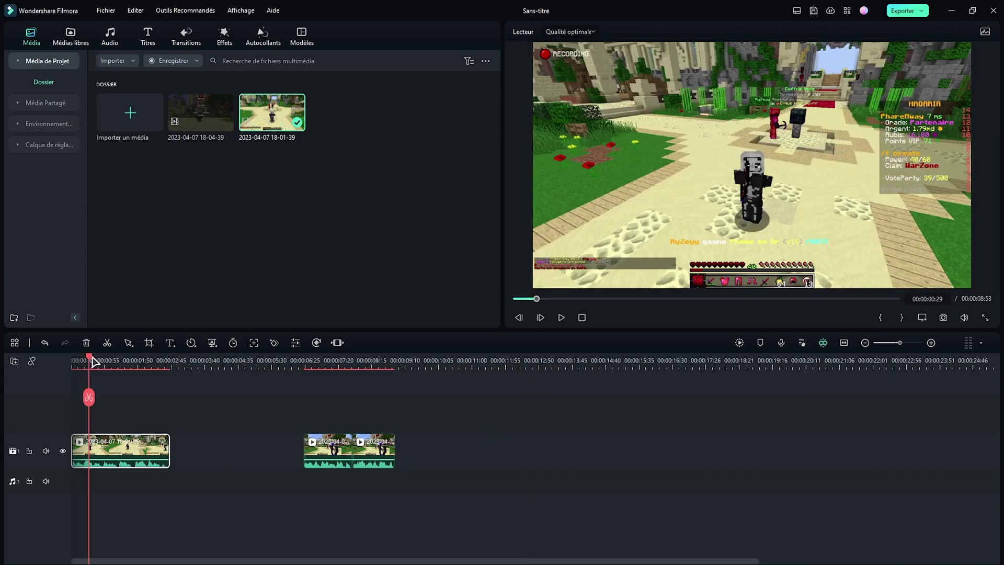
{"action": "left_click_drag", "start_coordinate": [333, 444], "coordinate": [199, 444]}
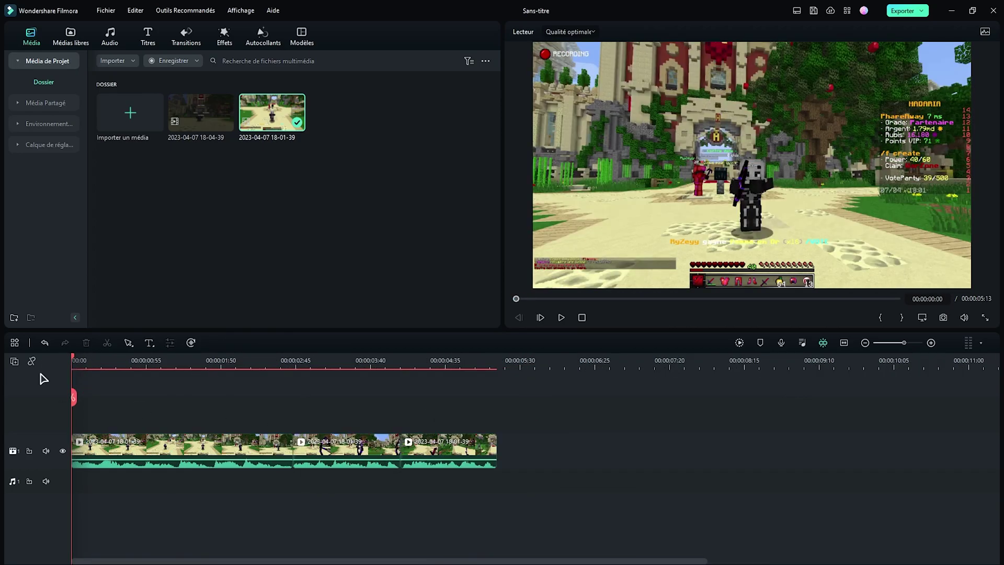
{"action": "left_click_drag", "start_coordinate": [73, 357], "coordinate": [193, 386]}
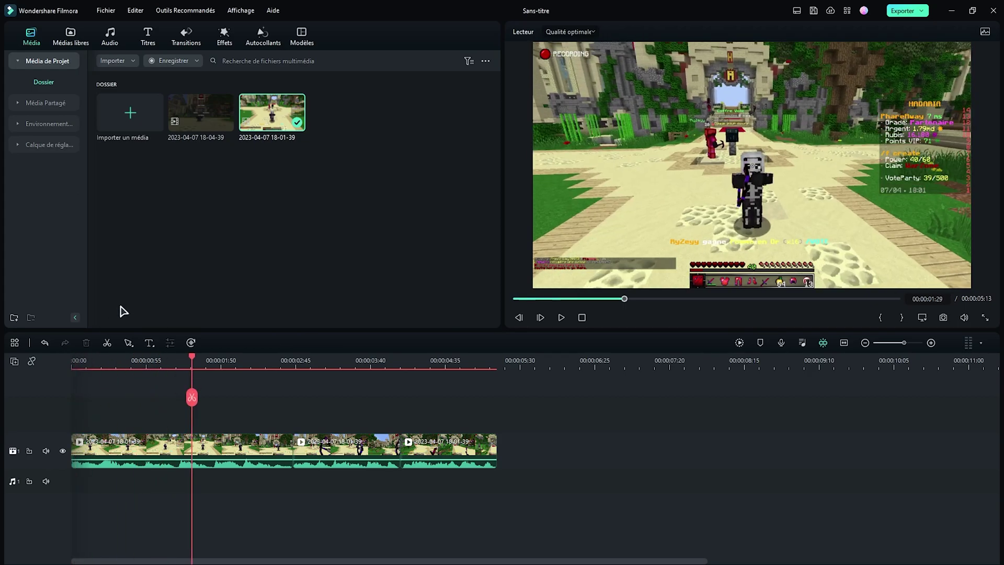
{"action": "double_click", "coordinate": [207, 124]}
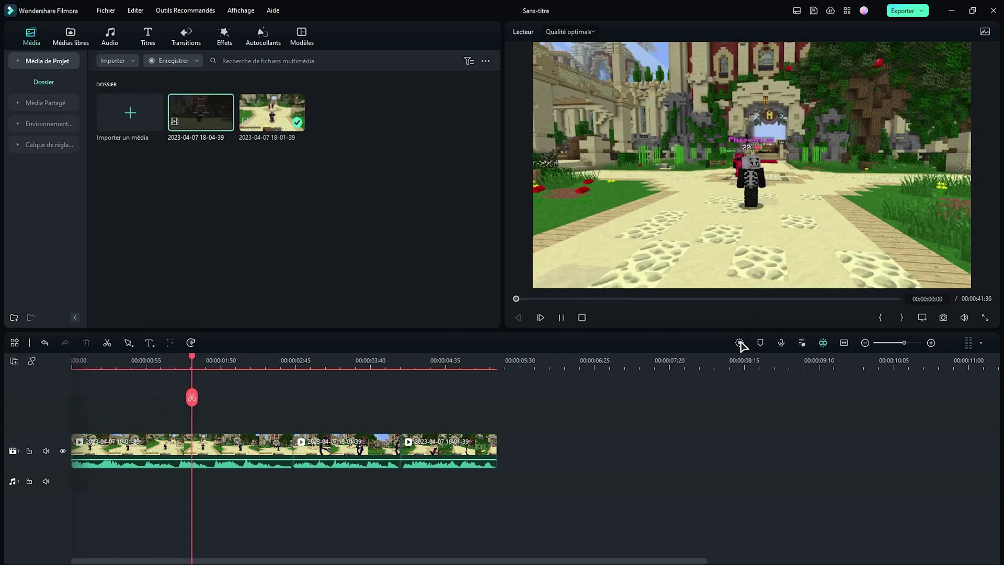
{"action": "mouse_move", "coordinate": [526, 298]}
{"action": "left_mouse_down"}
{"action": "mouse_move", "coordinate": [647, 306]}
{"action": "mouse_move", "coordinate": [209, 418]}
{"action": "left_mouse_up"}
{"action": "mouse_move", "coordinate": [112, 402]}
{"action": "left_mouse_down"}
{"action": "mouse_move", "coordinate": [296, 438]}
{"action": "mouse_move", "coordinate": [312, 460]}
{"action": "left_mouse_up"}
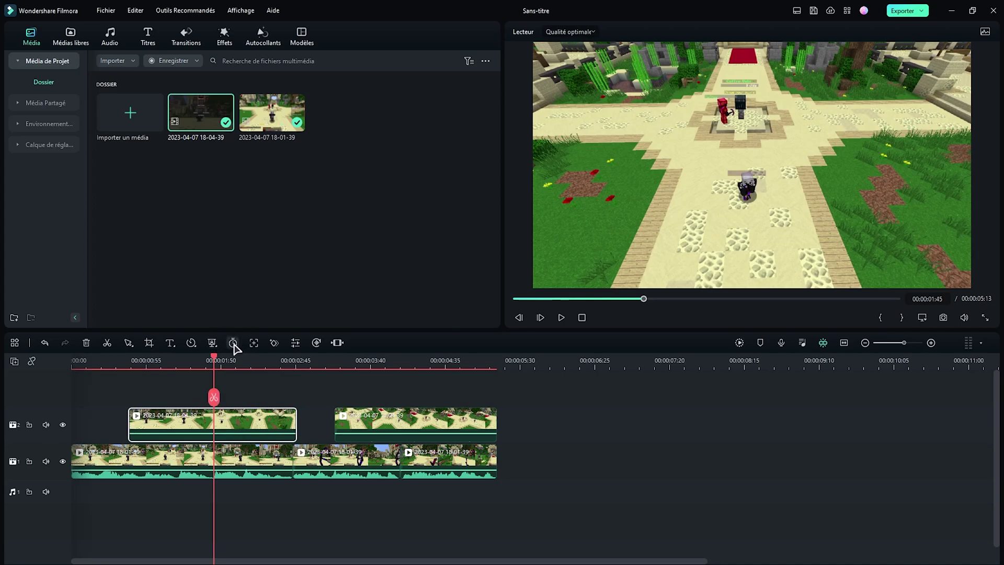
Step: Set the uniform speed of the first overlay clip to 2.00
{"action": "left_click", "coordinate": [74, 366]}
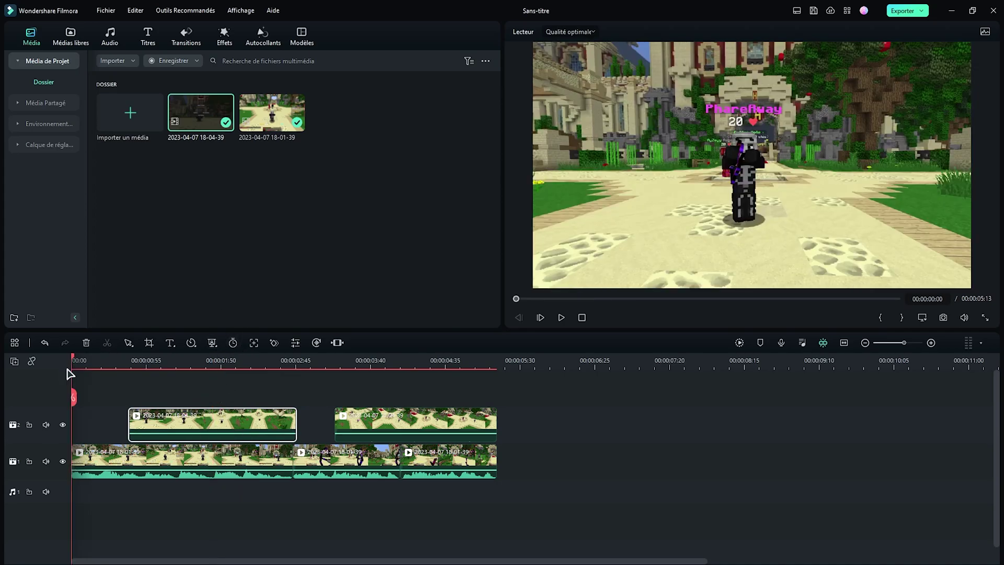
{"action": "left_click_drag", "start_coordinate": [73, 375], "coordinate": [215, 380]}
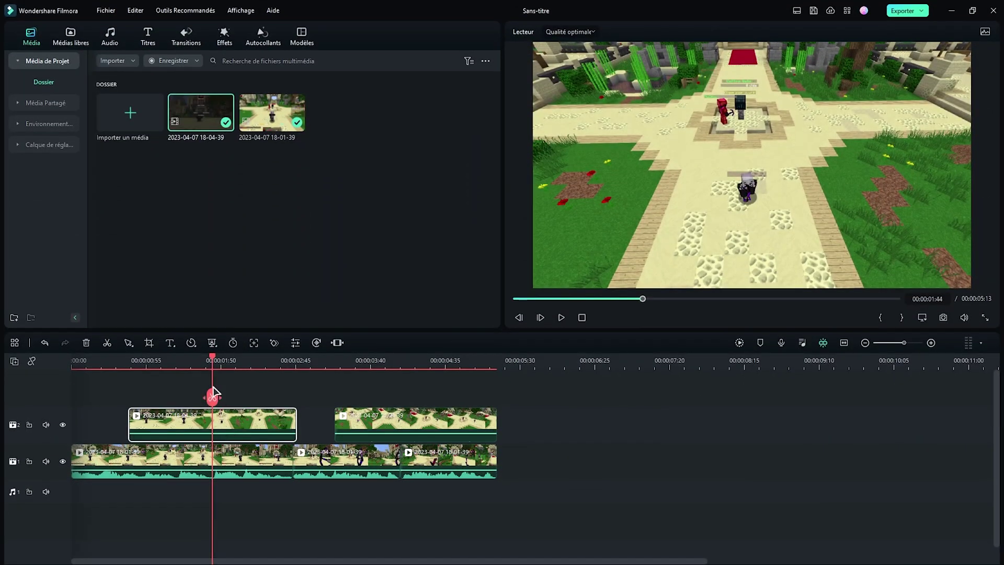
{"action": "left_click", "coordinate": [192, 343]}
{"action": "left_click", "coordinate": [212, 359]}
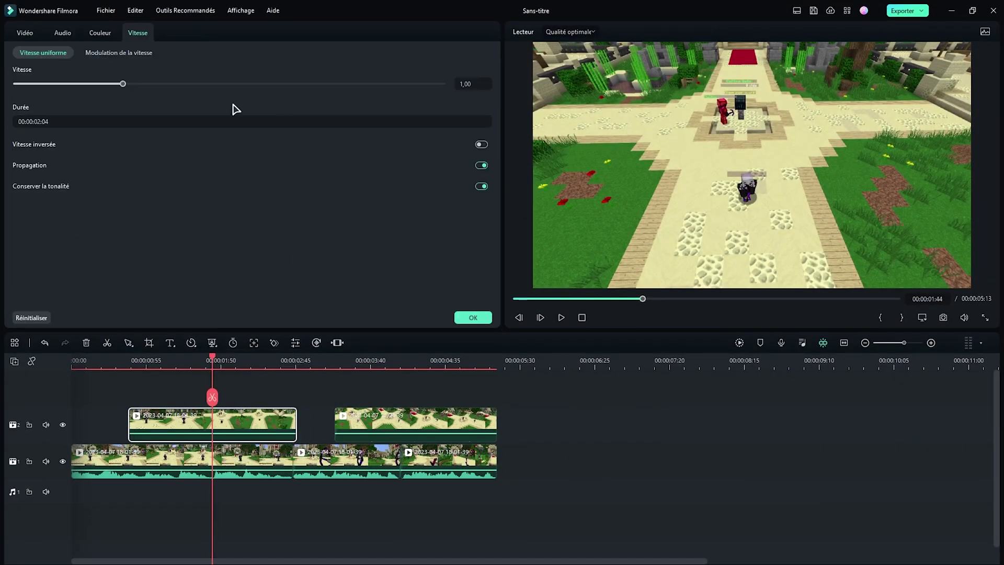
{"action": "left_click_drag", "start_coordinate": [124, 84], "coordinate": [230, 86]}
{"action": "left_click", "coordinate": [473, 317]}
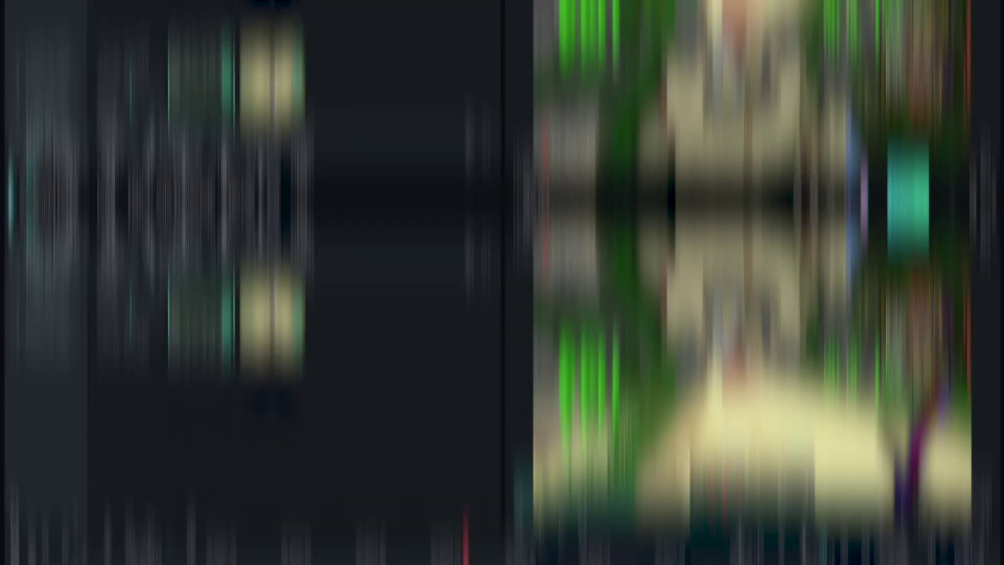
Step: Detach the audio from the main track's gameplay segments onto the audio track
{"action": "left_click", "coordinate": [167, 460]}
{"action": "right_click", "coordinate": [167, 460]}
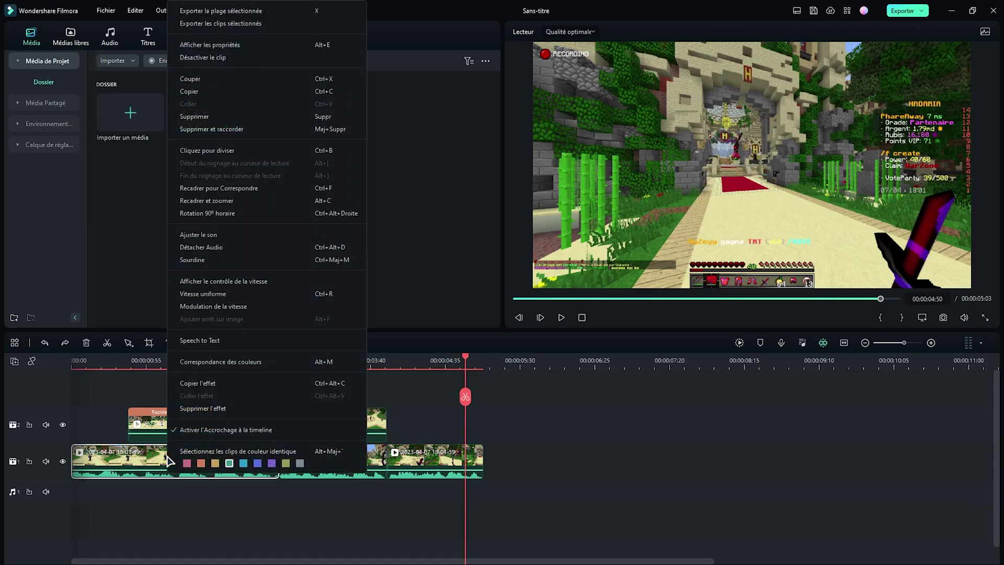
{"action": "left_click", "coordinate": [219, 247]}
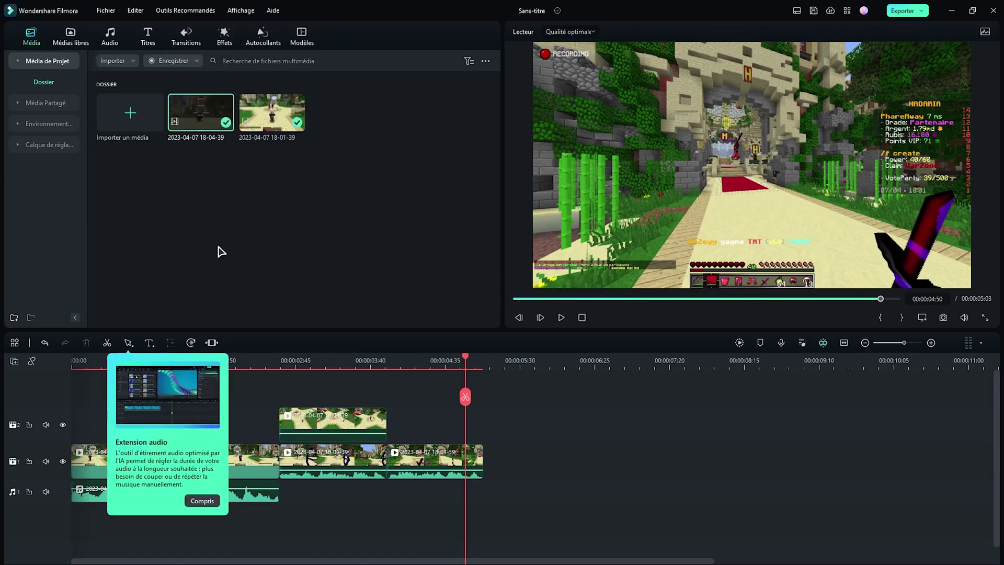
{"action": "left_click", "coordinate": [203, 501]}
{"action": "left_click", "coordinate": [321, 462]}
{"action": "right_click", "coordinate": [320, 461]}
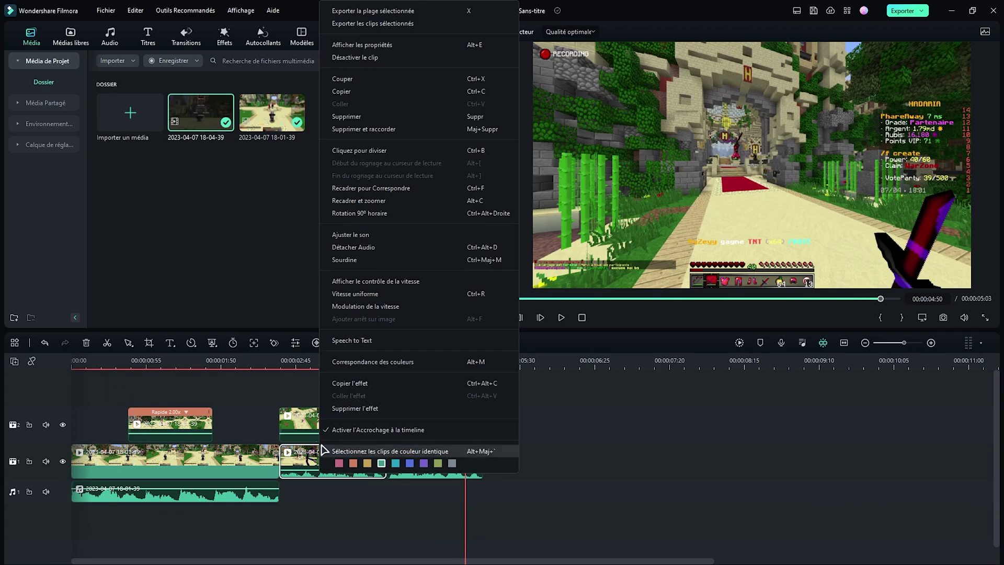
{"action": "left_click", "coordinate": [345, 189]}
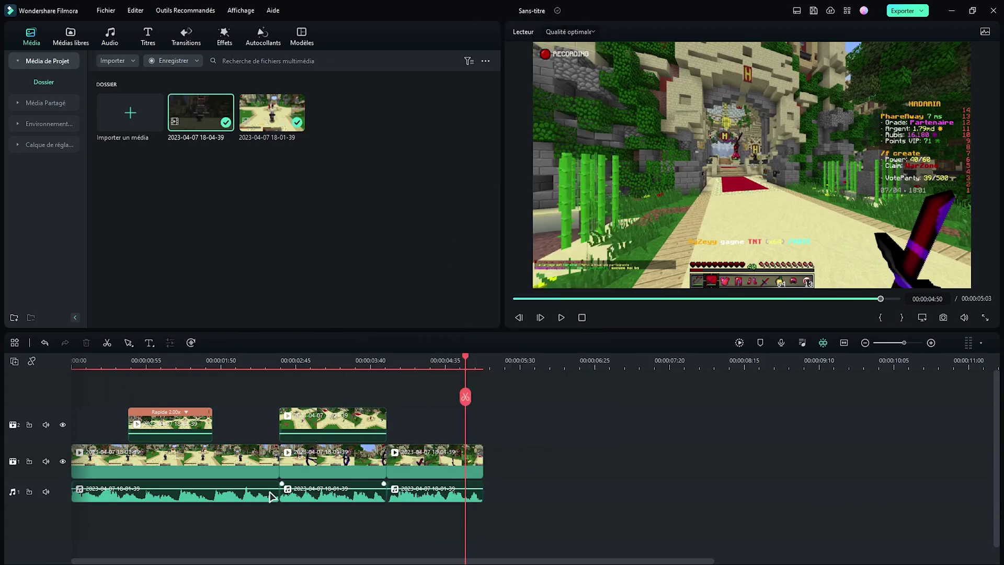
Step: Split the main video at 00:00:00:42 and 00:00:01:44, and move the sped-up overlay clip down to replace that section
{"action": "left_click", "coordinate": [127, 360]}
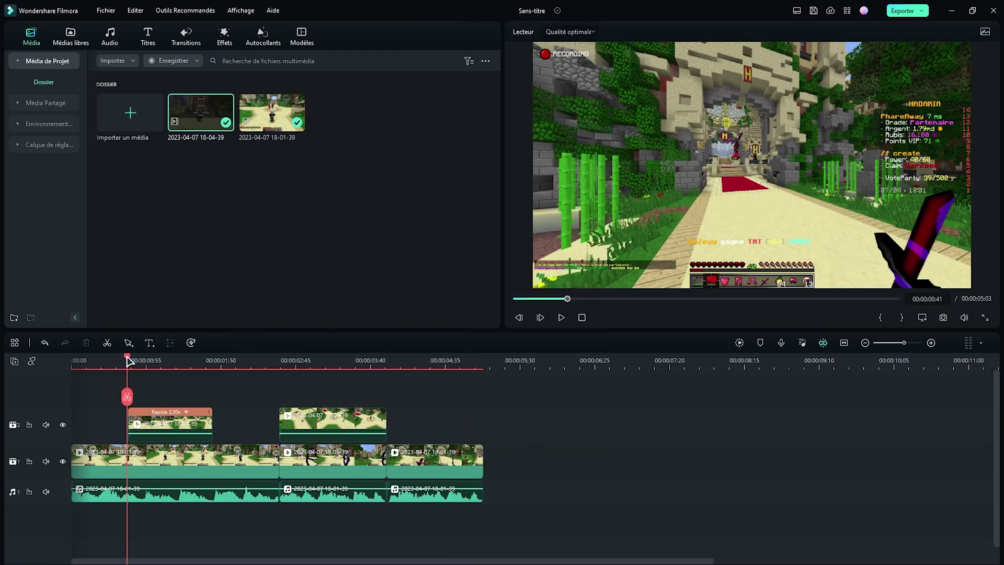
{"action": "scroll", "coordinate": [303, 361], "scroll_direction": "up", "scroll_amount": 3}
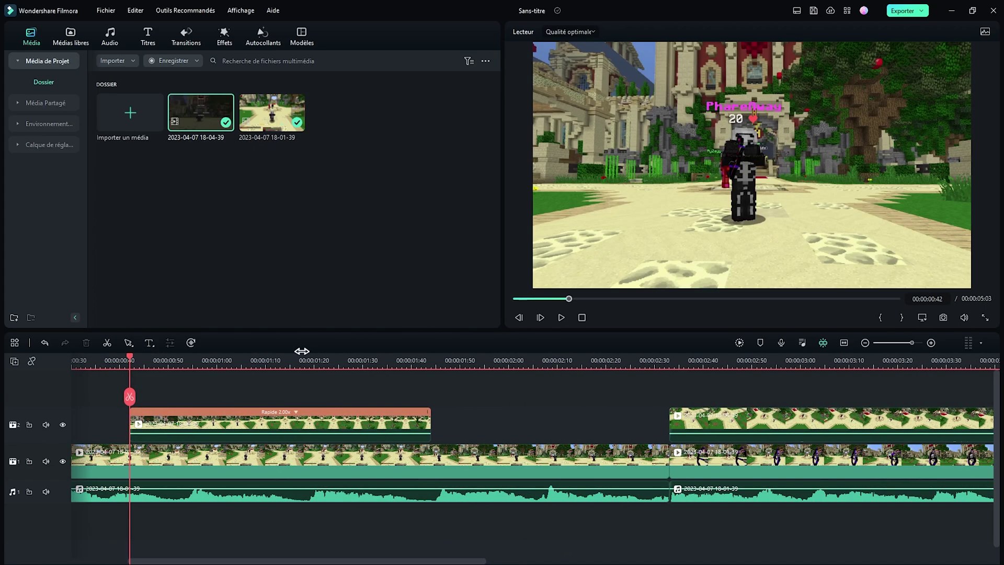
{"action": "left_click", "coordinate": [160, 462]}
{"action": "left_click", "coordinate": [131, 396]}
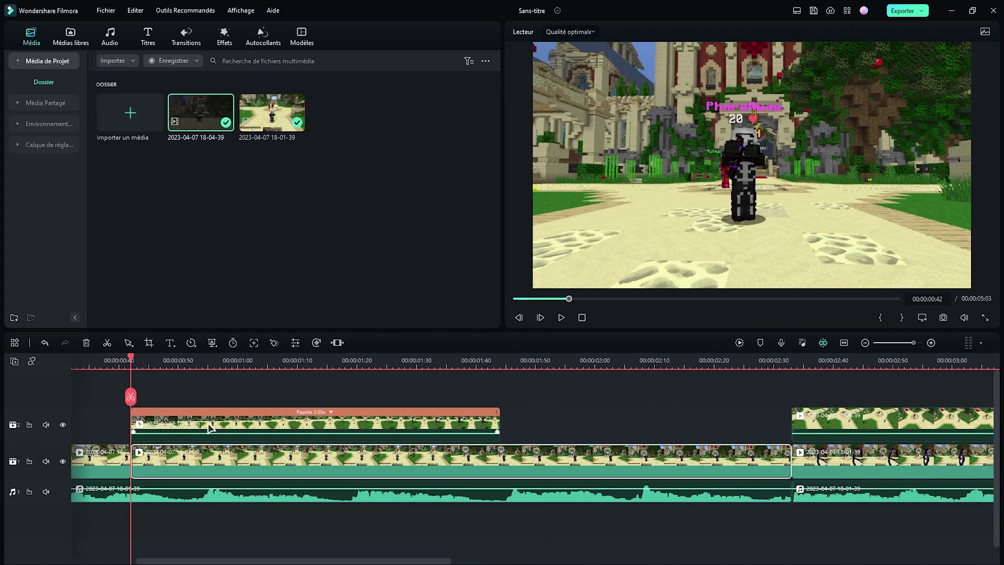
{"action": "left_click", "coordinate": [499, 360]}
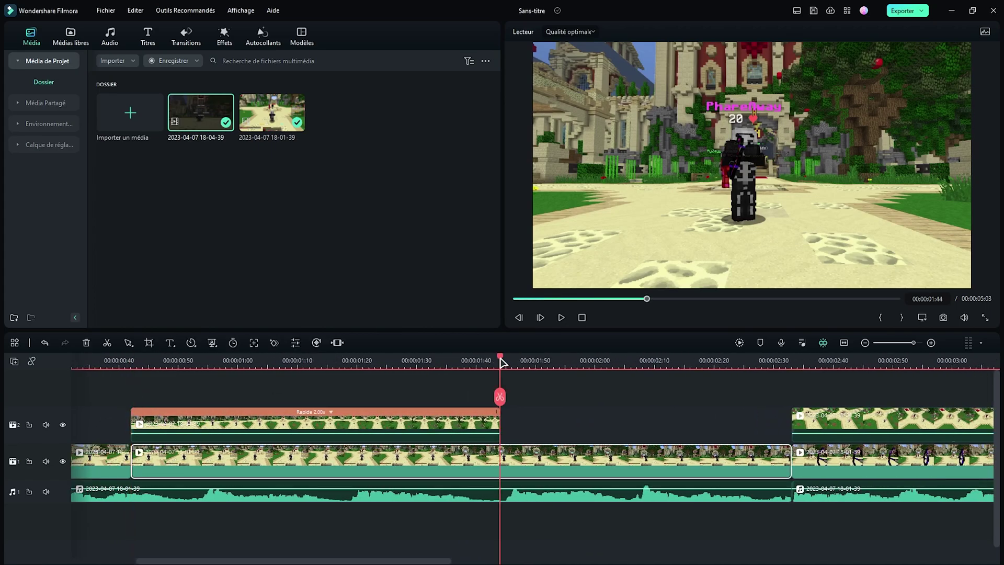
{"action": "left_click", "coordinate": [500, 396]}
{"action": "left_click_drag", "start_coordinate": [313, 421], "coordinate": [314, 460]}
Step: Delete the main video segment beneath the second overlay clip and move the overlay down into its place
{"action": "left_click_drag", "start_coordinate": [507, 362], "coordinate": [790, 386]}
{"action": "left_click", "coordinate": [680, 454]}
{"action": "key", "text": "Delete"}
{"action": "left_click_drag", "start_coordinate": [620, 420], "coordinate": [621, 446]}
{"action": "left_click", "coordinate": [696, 360]}
{"action": "left_click_drag", "start_coordinate": [700, 361], "coordinate": [986, 361]}
{"action": "key", "text": "shift+z"}
{"action": "left_click_drag", "start_coordinate": [424, 360], "coordinate": [446, 374]}
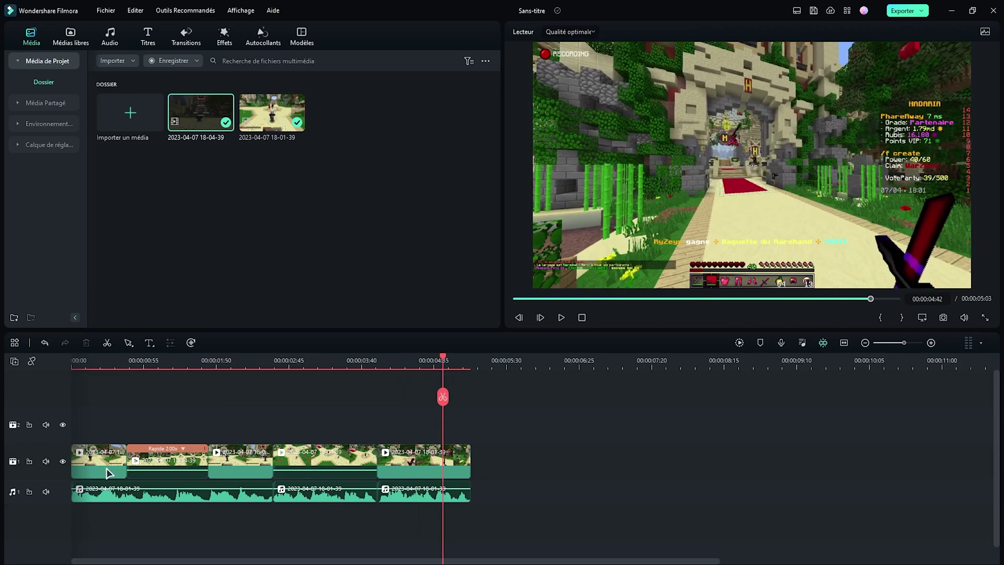
Step: Add the default title at the start of the timeline, on the track above the gameplay video
{"action": "key", "text": "Home"}
{"action": "left_click", "coordinate": [152, 39]}
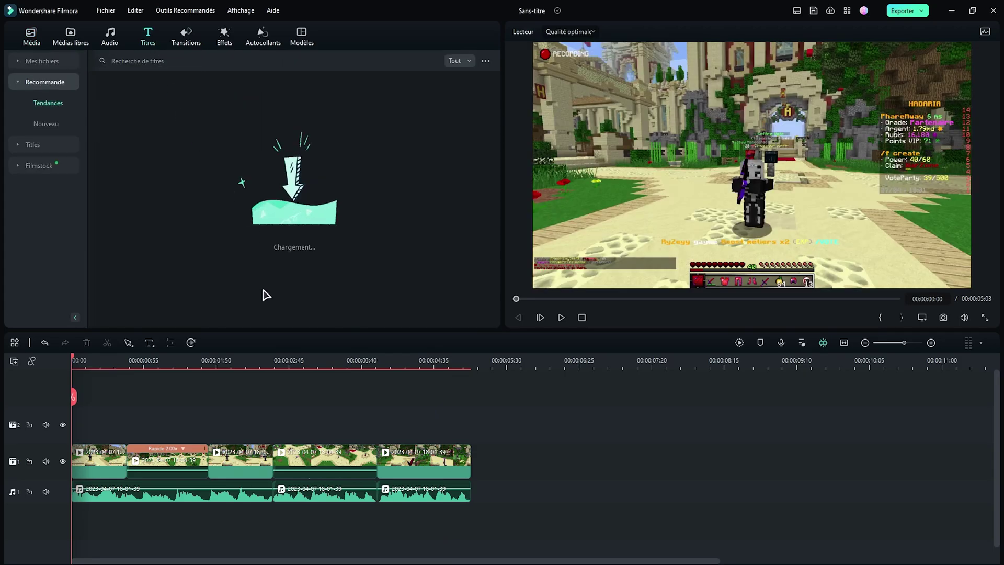
{"action": "left_click_drag", "start_coordinate": [212, 121], "coordinate": [72, 427]}
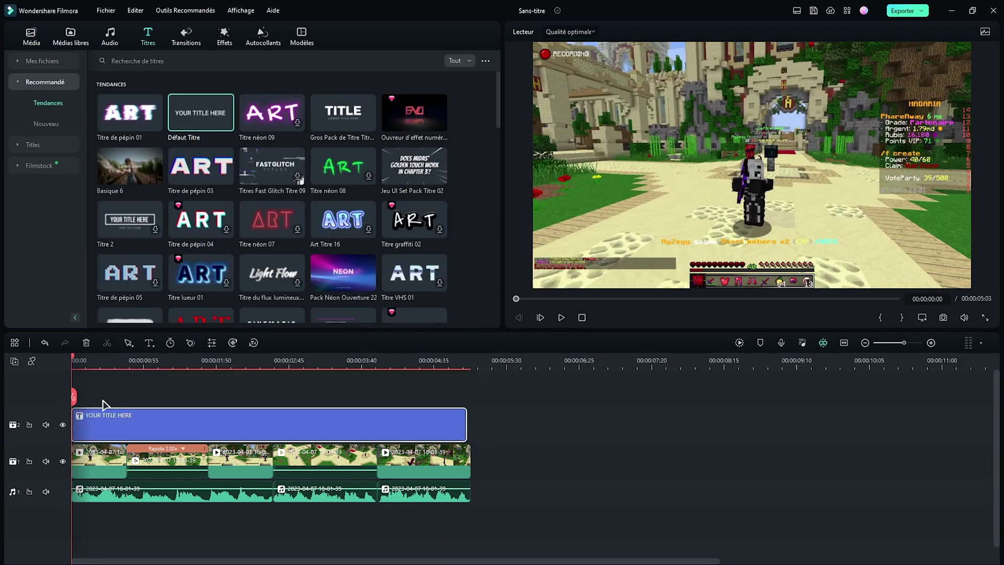
Step: Change the title's font to Komika Axis
{"action": "double_click", "coordinate": [139, 430]}
{"action": "left_click", "coordinate": [45, 143]}
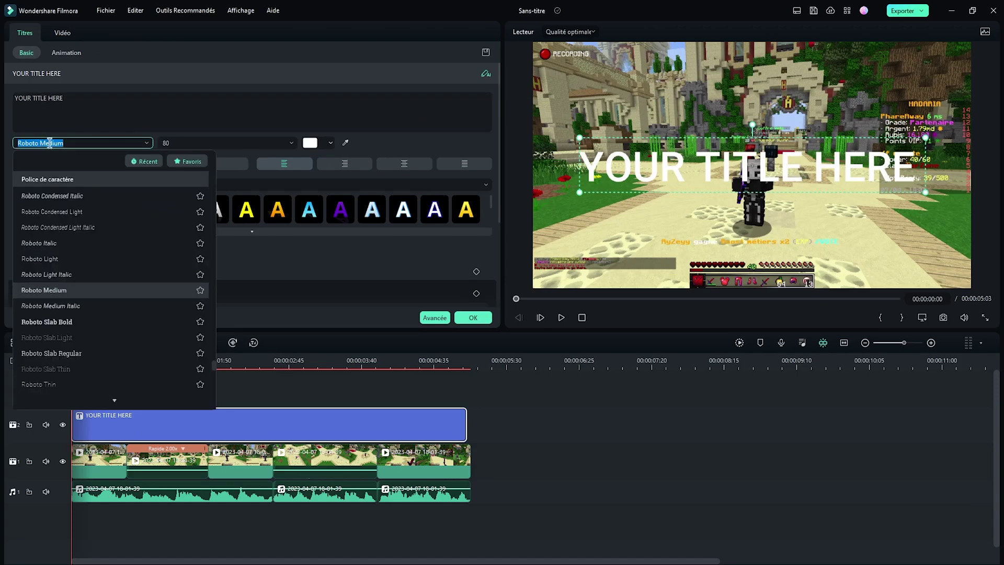
{"action": "type", "text": "komika"}
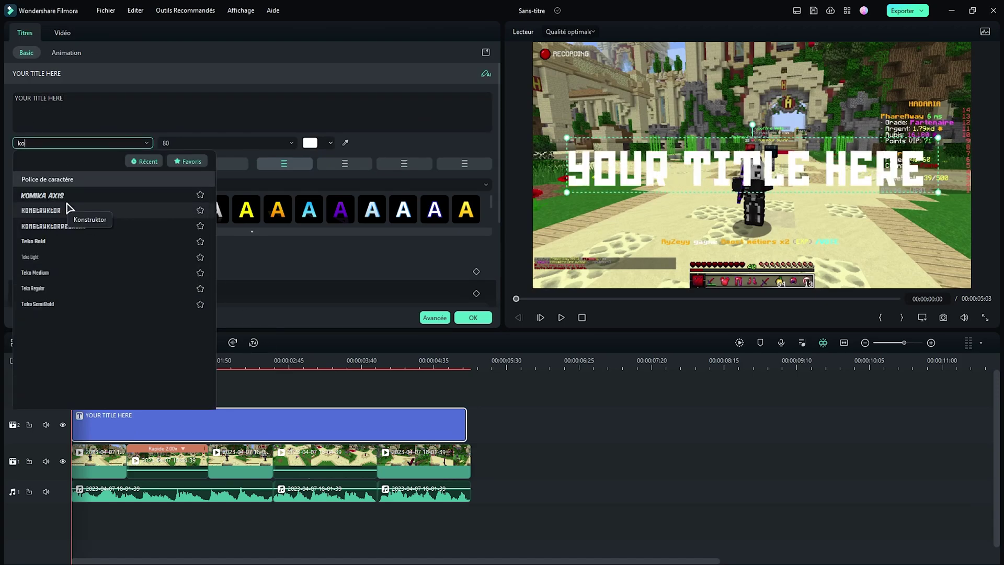
{"action": "left_click", "coordinate": [55, 197]}
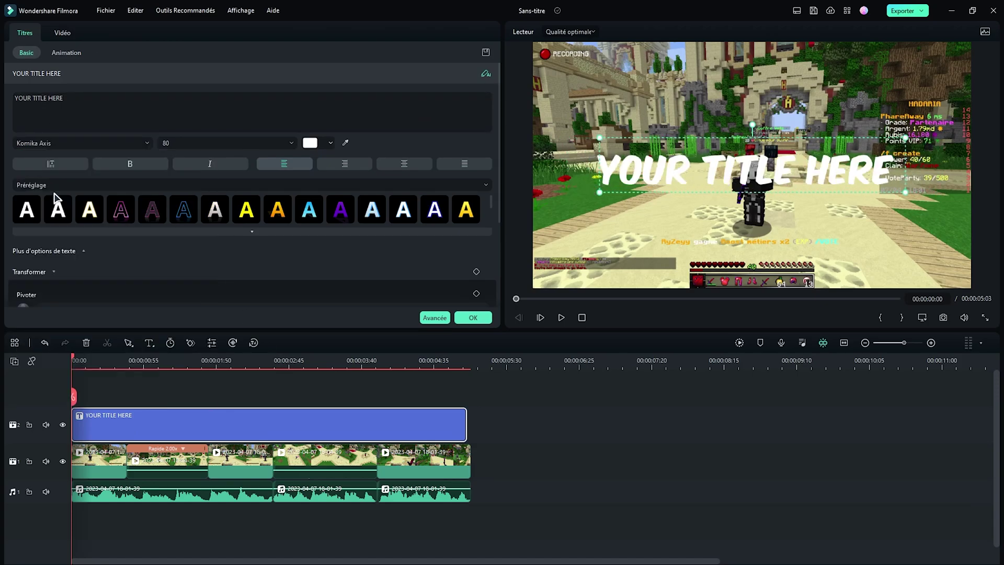
Step: Enable the title's outline in the advanced text editor and set its color to black
{"action": "left_click", "coordinate": [434, 318]}
{"action": "left_click", "coordinate": [632, 191]}
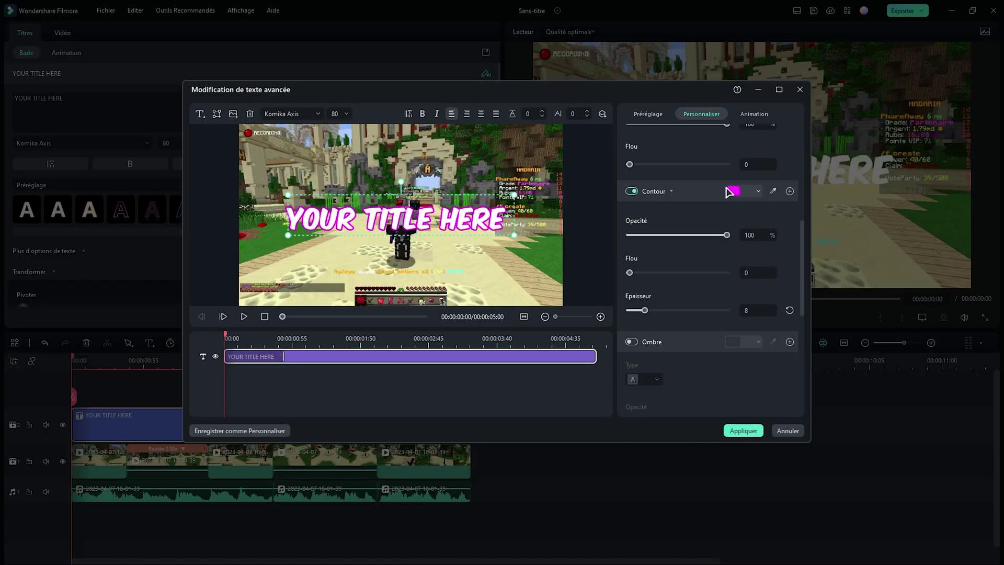
{"action": "left_click", "coordinate": [734, 191]}
{"action": "left_click", "coordinate": [733, 259]}
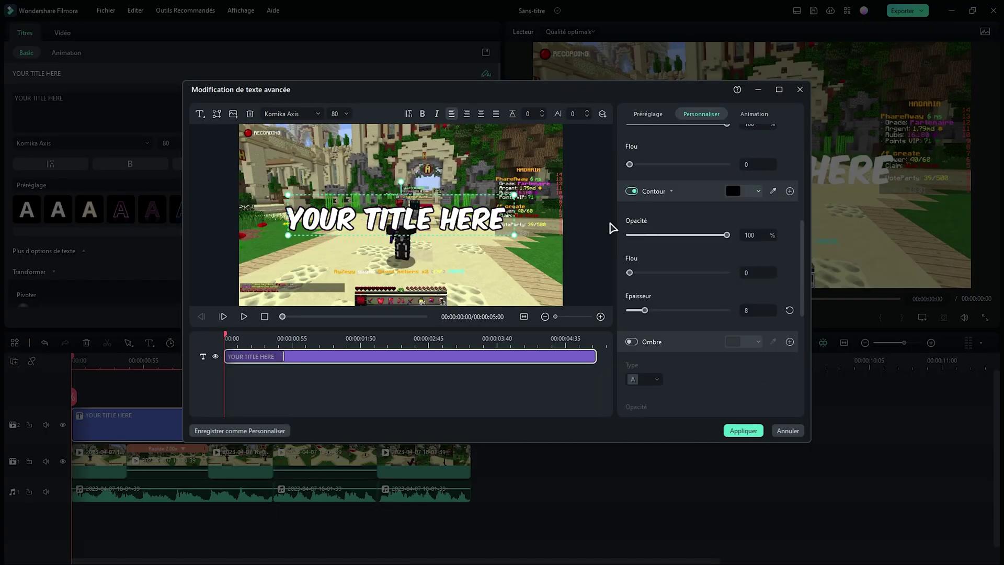
Step: Apply the outline styling, enlarge the title to size 99 and place it centered across the lower part of the frame
{"action": "left_click", "coordinate": [740, 427]}
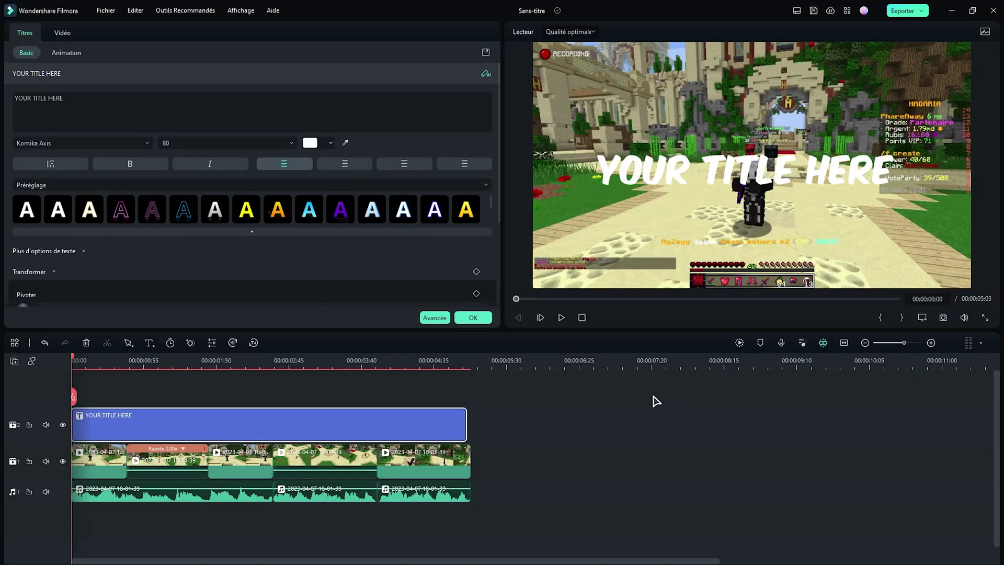
{"action": "left_click_drag", "start_coordinate": [787, 195], "coordinate": [758, 226]}
{"action": "left_click_drag", "start_coordinate": [587, 197], "coordinate": [571, 184]}
{"action": "left_click_drag", "start_coordinate": [755, 232], "coordinate": [791, 247]}
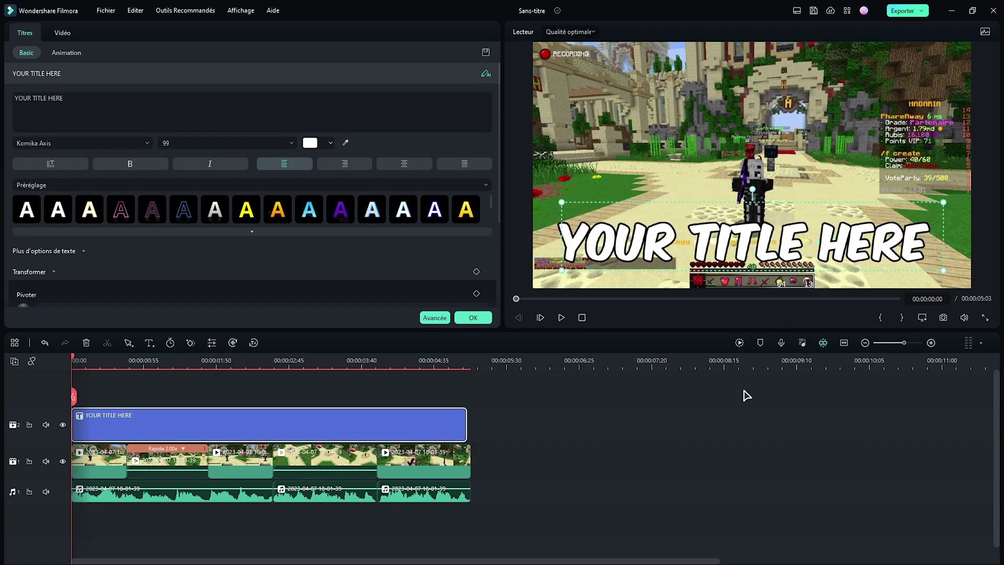
Step: Replace the title text with AUJOURD'HUI and shorten the title to end with the first gameplay clip
{"action": "double_click", "coordinate": [669, 269]}
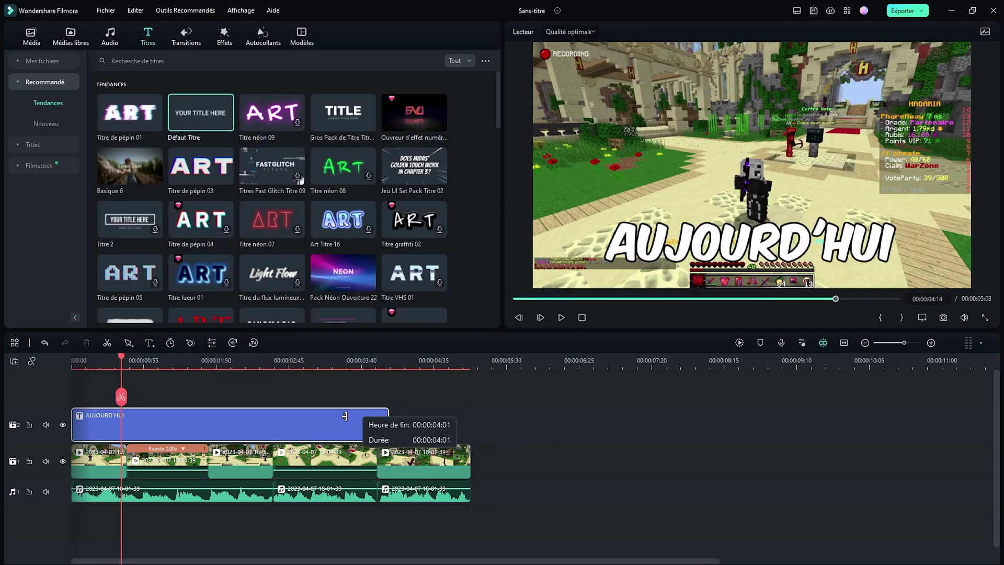
{"action": "left_click_drag", "start_coordinate": [465, 424], "coordinate": [105, 421]}
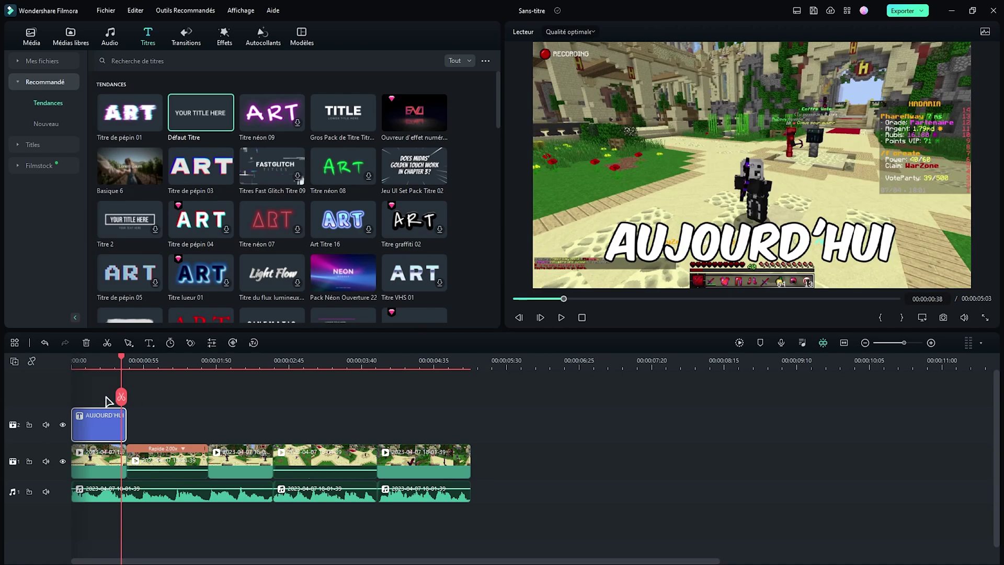
Step: Paste a copy of the AUJOURD'HUI title directly after the first and extend it to the end of the sped-up second clip
{"action": "key", "text": "ctrl+v"}
{"action": "key", "text": "ctrl+z"}
{"action": "left_click", "coordinate": [142, 358]}
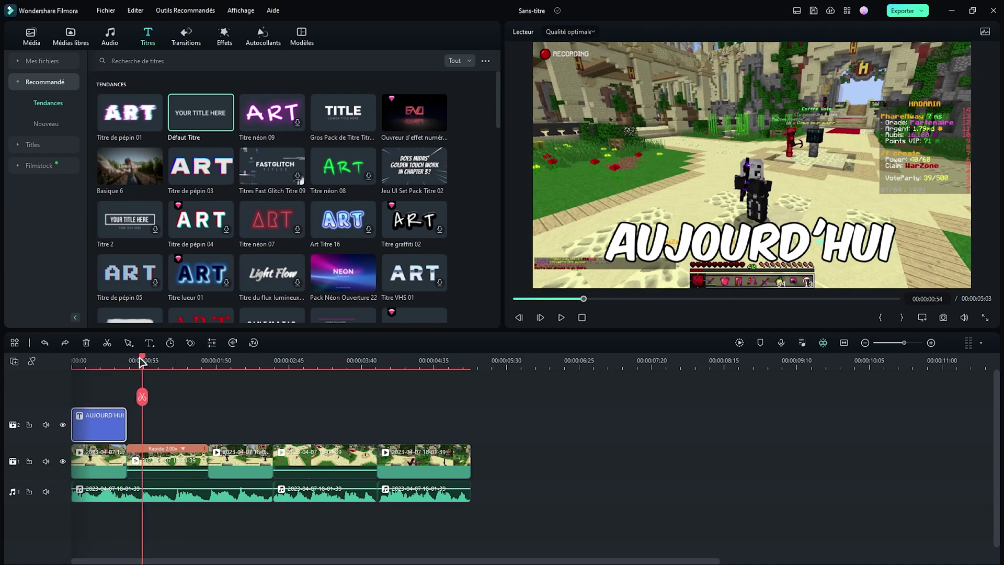
{"action": "key", "text": "ctrl+v"}
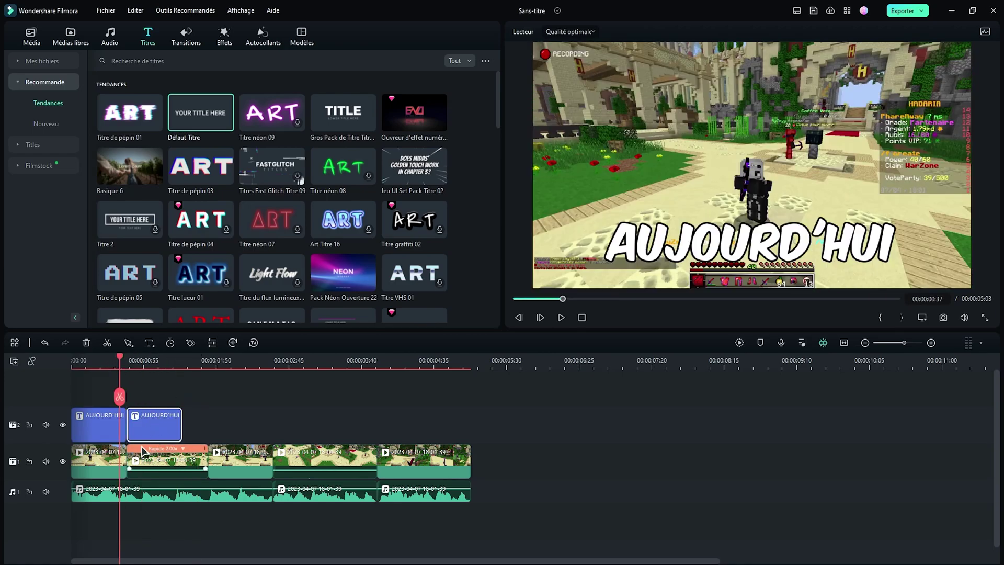
{"action": "scroll", "coordinate": [243, 355], "scroll_direction": "up", "scroll_amount": 3}
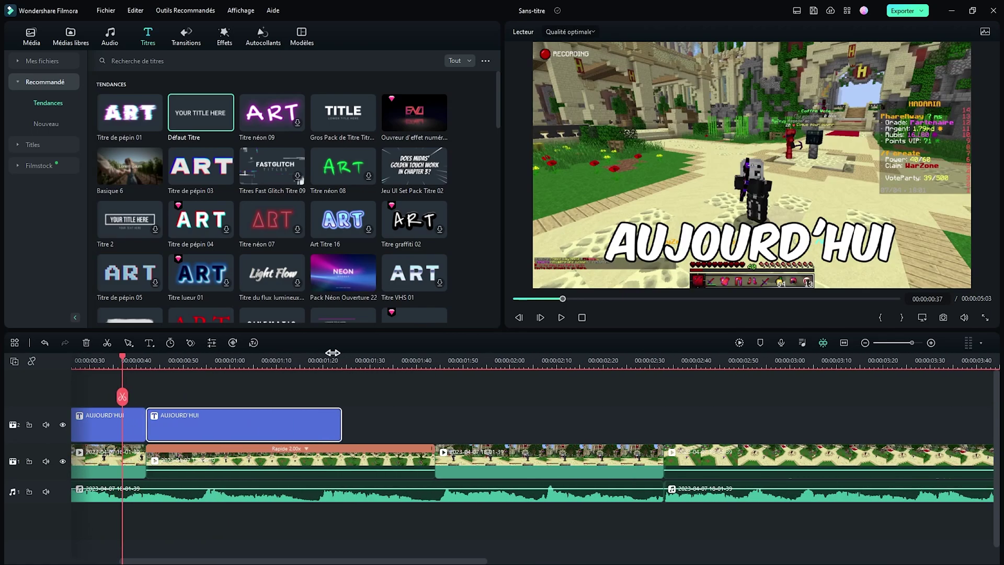
{"action": "left_click", "coordinate": [135, 453]}
{"action": "left_click", "coordinate": [136, 437]}
{"action": "left_click", "coordinate": [192, 458]}
{"action": "left_click", "coordinate": [193, 429]}
{"action": "left_click_drag", "start_coordinate": [341, 412], "coordinate": [434, 411]}
Step: Paste another copy of the title over the third gameplay clip and fit it to that clip's length
{"action": "left_click", "coordinate": [448, 361]}
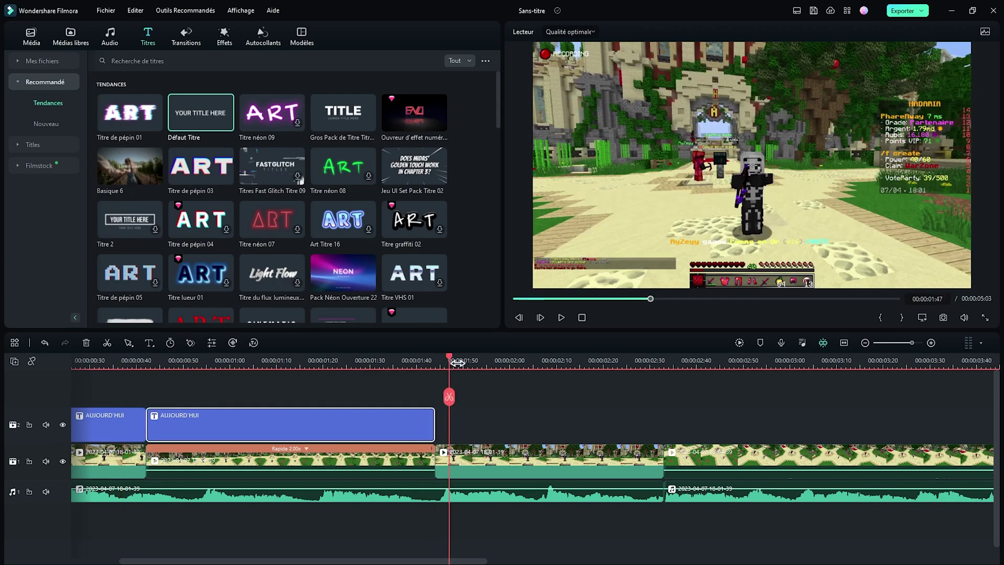
{"action": "key", "text": "ctrl+v"}
{"action": "left_click_drag", "start_coordinate": [492, 427], "coordinate": [476, 424]}
{"action": "left_click_drag", "start_coordinate": [631, 422], "coordinate": [703, 423]}
Step: Paste a further title copy over the fourth gameplay clip and extend it to the end of that clip
{"action": "left_click", "coordinate": [683, 362]}
{"action": "key", "text": "ctrl+v"}
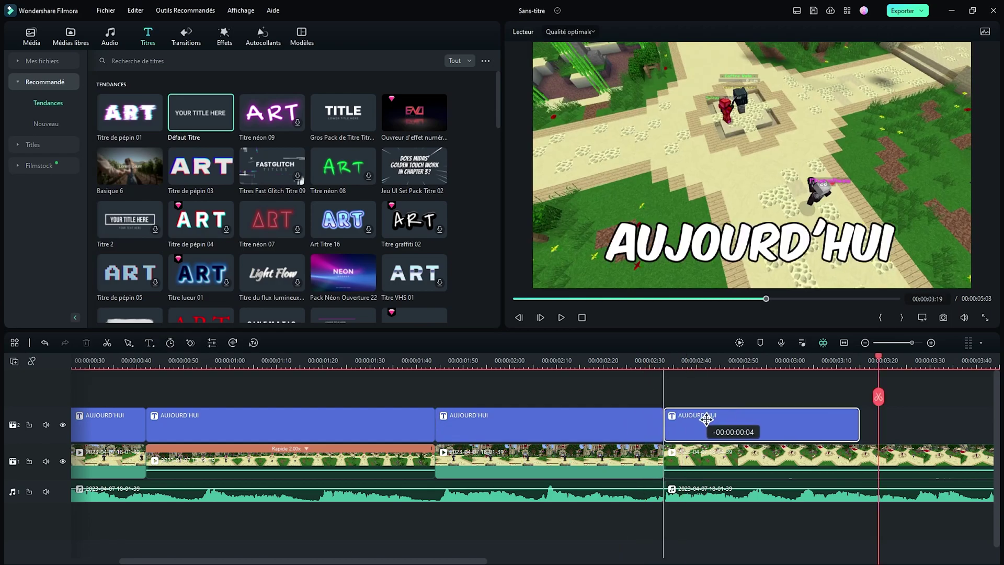
{"action": "left_click_drag", "start_coordinate": [858, 424], "coordinate": [938, 424]}
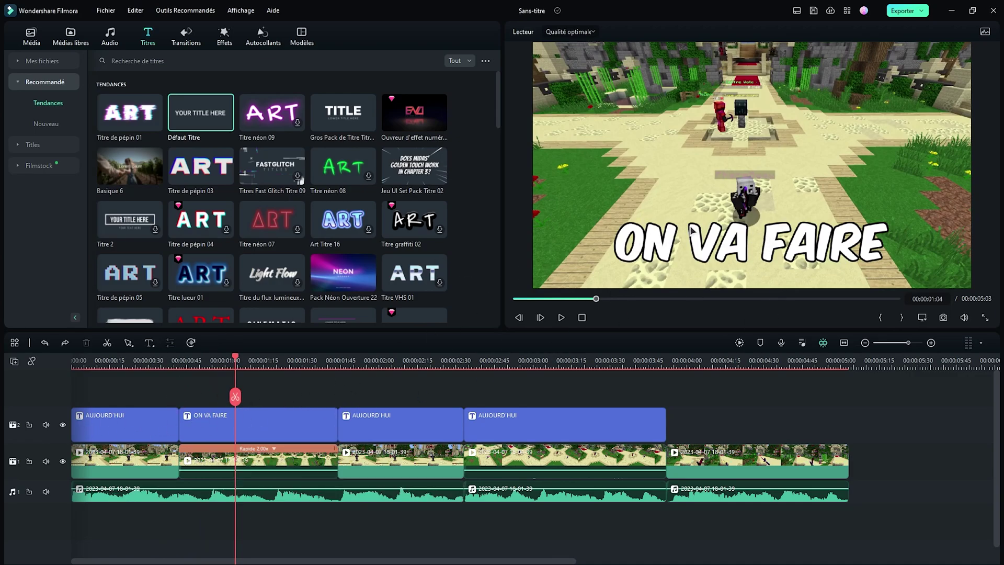
Step: Split the ON VA FAIRE title at 00:00:01:04 and change the second part's text to UN MONTAGE
{"action": "left_click", "coordinate": [254, 426]}
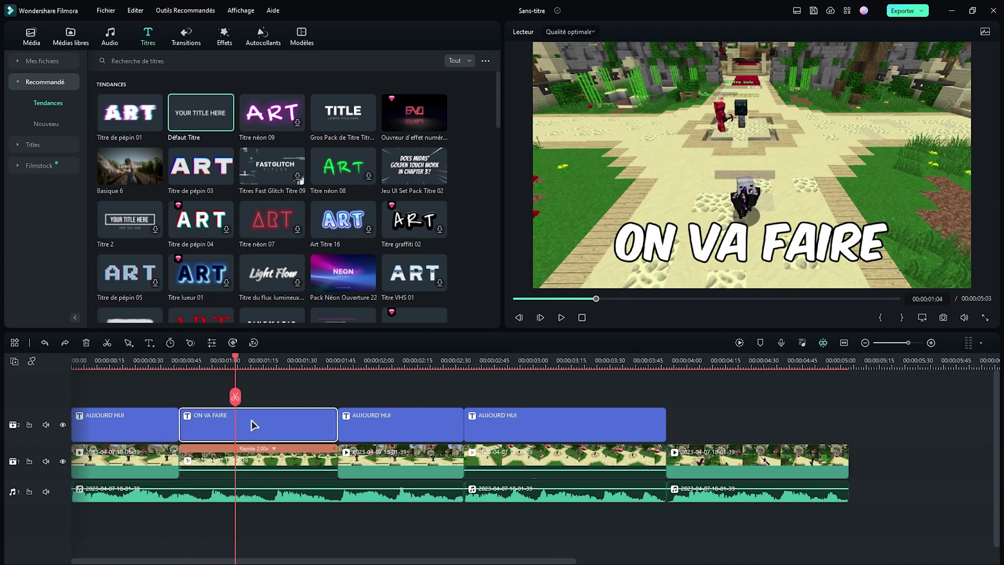
{"action": "left_click", "coordinate": [236, 397]}
{"action": "key", "text": "space"}
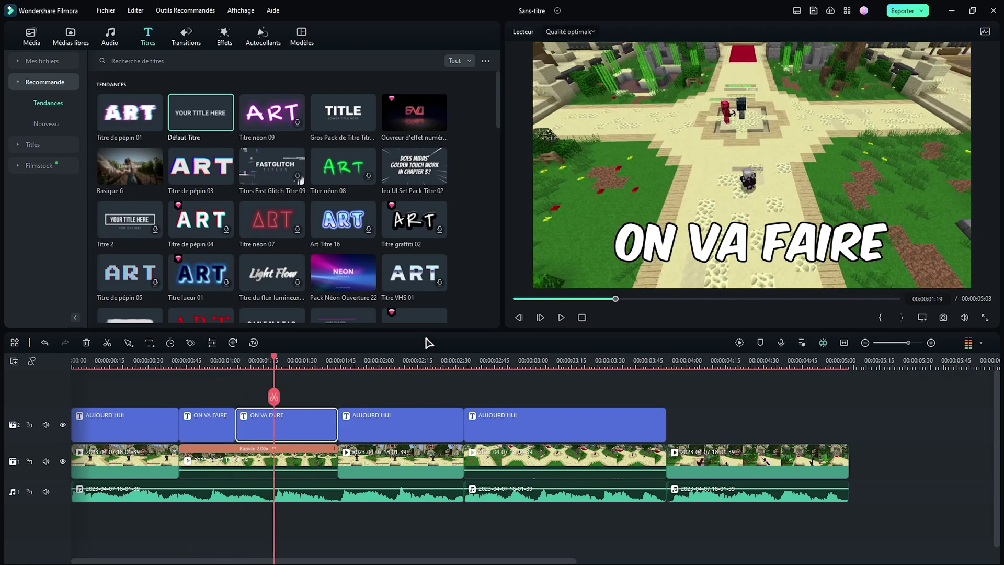
{"action": "double_click", "coordinate": [691, 245]}
{"action": "type", "text": "UN MONTAGE"}
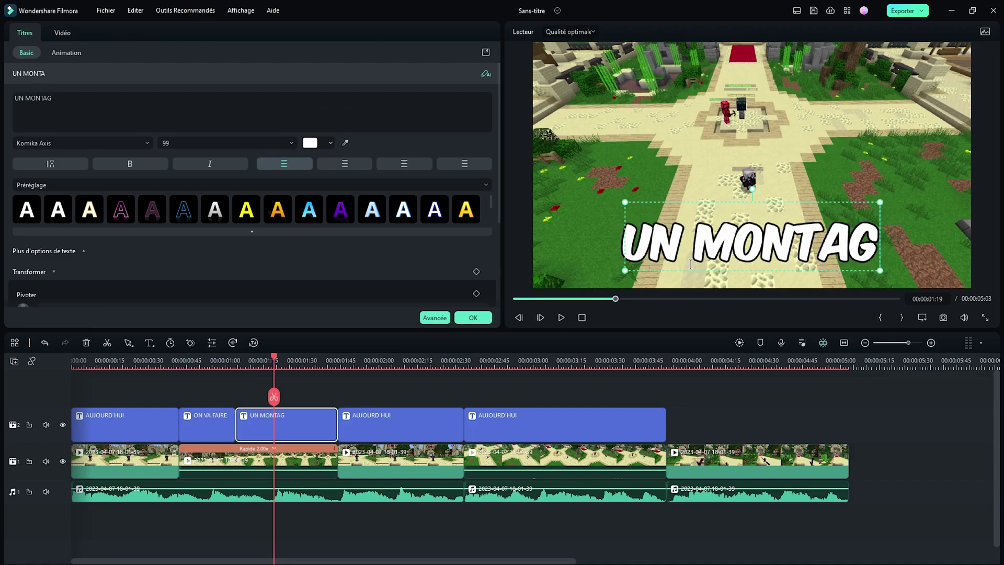
Step: Change the title over the third clip to COMME MRBEAST and the first short title over the fourth clip to ALORS
{"action": "left_click", "coordinate": [354, 360]}
{"action": "left_click", "coordinate": [361, 361]}
{"action": "left_click", "coordinate": [392, 426]}
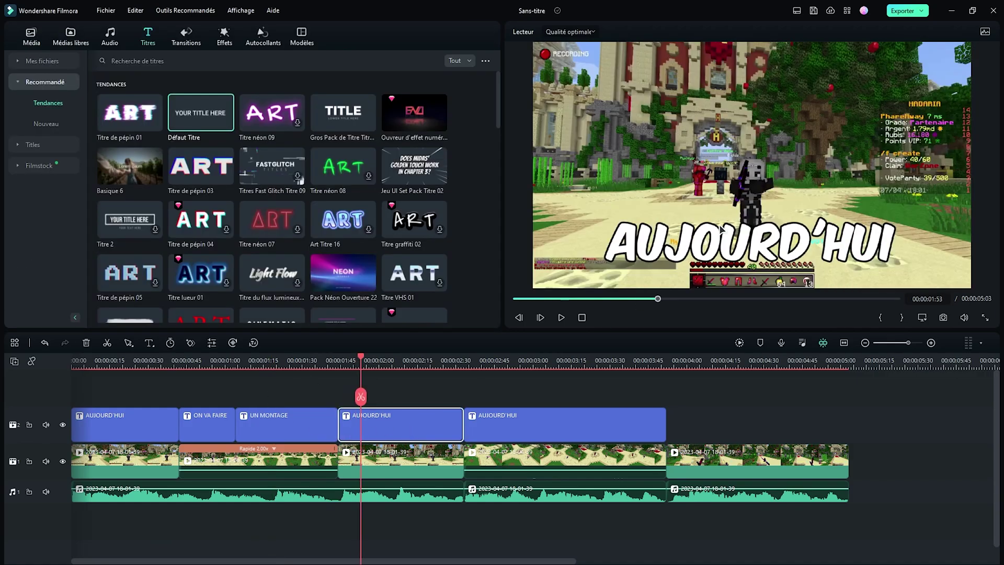
{"action": "double_click", "coordinate": [727, 243]}
{"action": "type", "text": "COMME MRBEAST"}
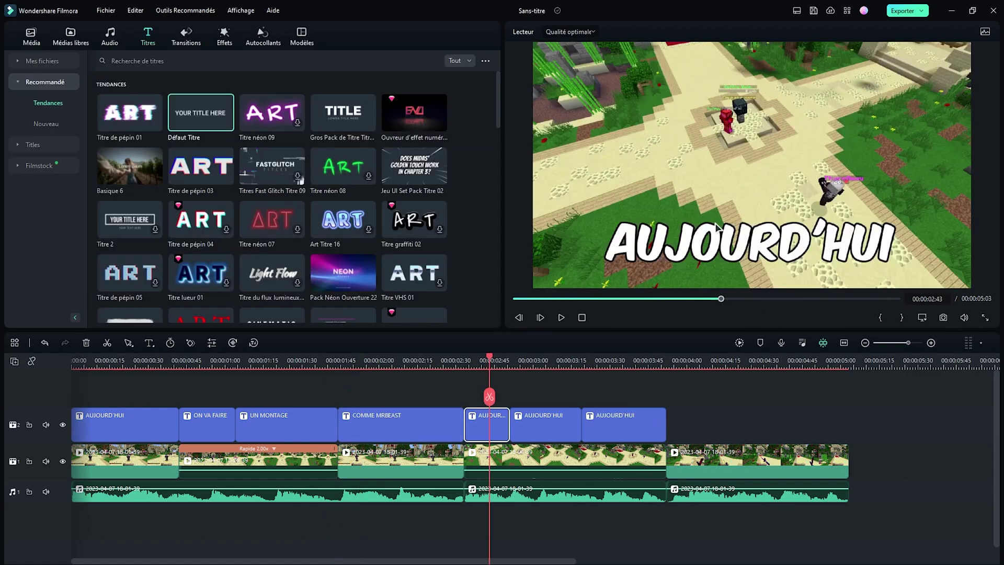
{"action": "double_click", "coordinate": [717, 228]}
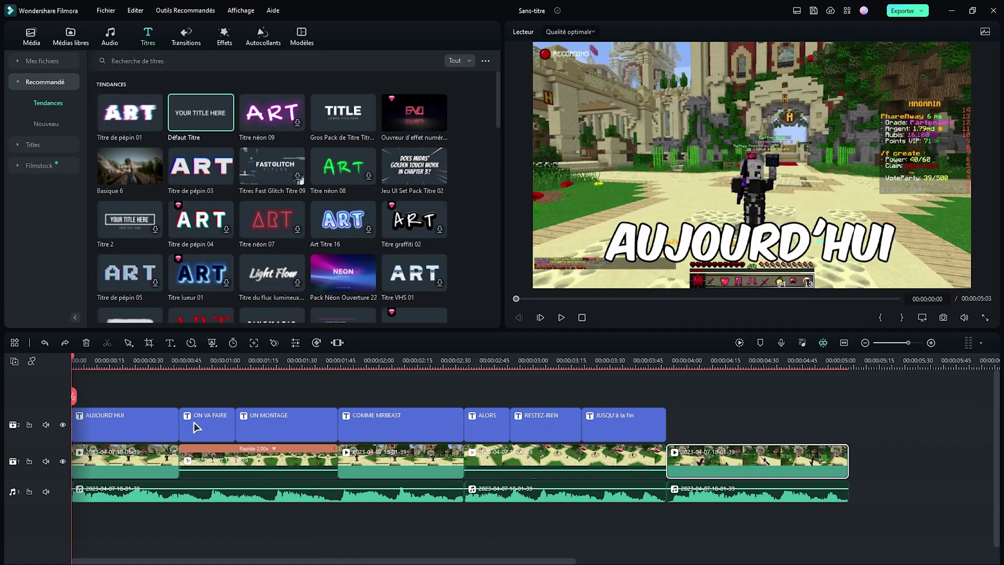
Step: Apply the Boom! animation to the first AUJOURD'HUI title
{"action": "double_click", "coordinate": [142, 422]}
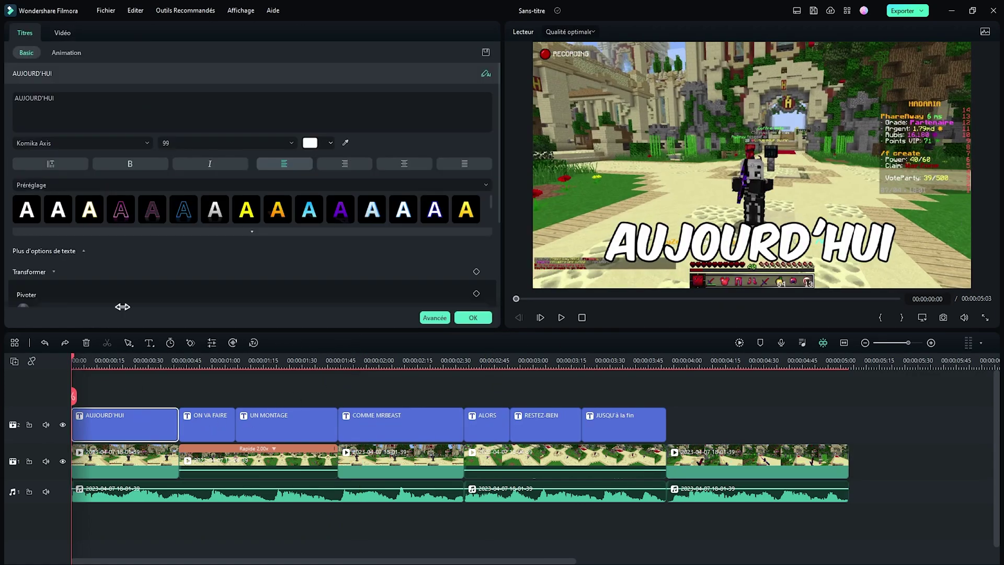
{"action": "left_click", "coordinate": [67, 53]}
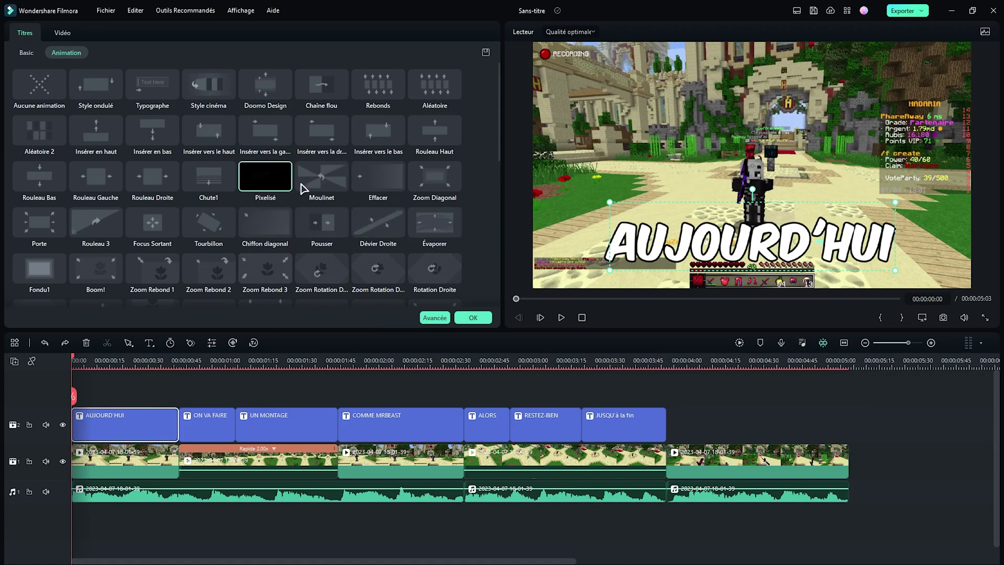
{"action": "scroll", "coordinate": [359, 178], "scroll_direction": "down", "scroll_amount": 1}
{"action": "scroll", "coordinate": [359, 178], "scroll_direction": "down", "scroll_amount": 2}
{"action": "left_click", "coordinate": [95, 125]}
{"action": "left_click", "coordinate": [472, 317]}
Step: Apply the Grandir Rétrécir animation to the ON VA FAIRE title
{"action": "double_click", "coordinate": [199, 425]}
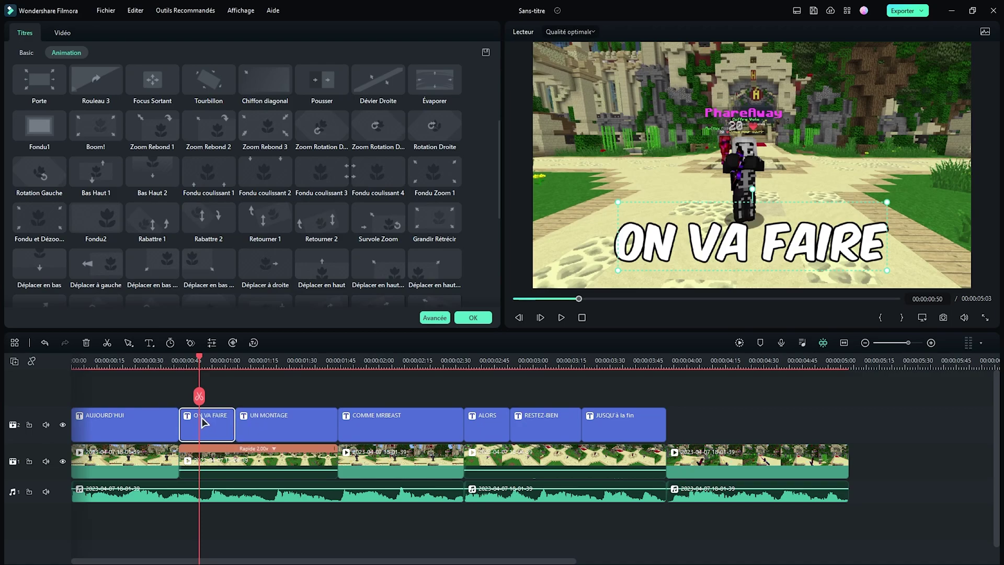
{"action": "scroll", "coordinate": [435, 195], "scroll_direction": "down", "scroll_amount": 1}
{"action": "left_click", "coordinate": [433, 188]}
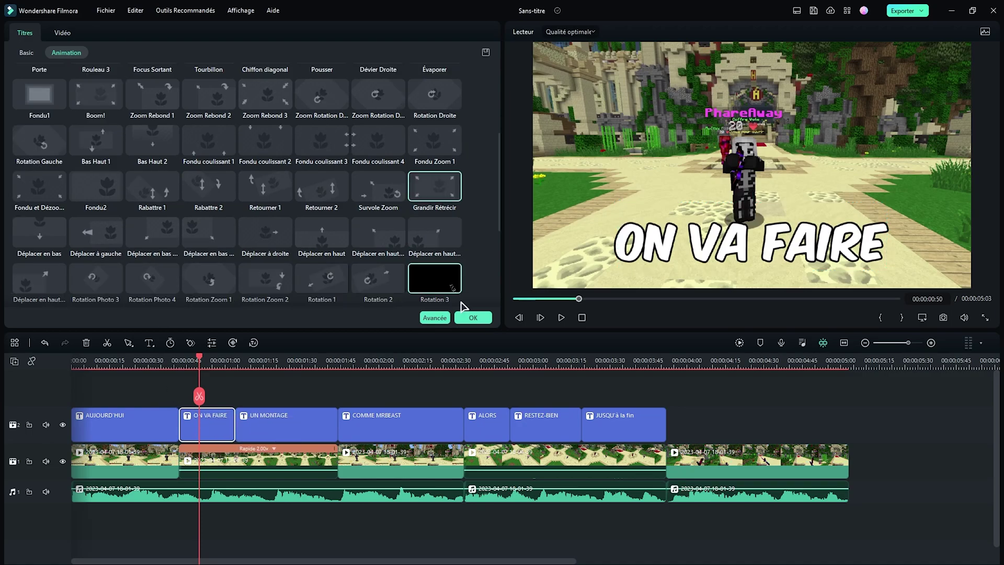
{"action": "left_click", "coordinate": [472, 317]}
Step: Apply the Boom! animation to the COMME MRBEAST title and play the sequence from the start
{"action": "left_click", "coordinate": [400, 425]}
{"action": "left_click_drag", "start_coordinate": [199, 396], "coordinate": [379, 402]}
{"action": "double_click", "coordinate": [386, 428]}
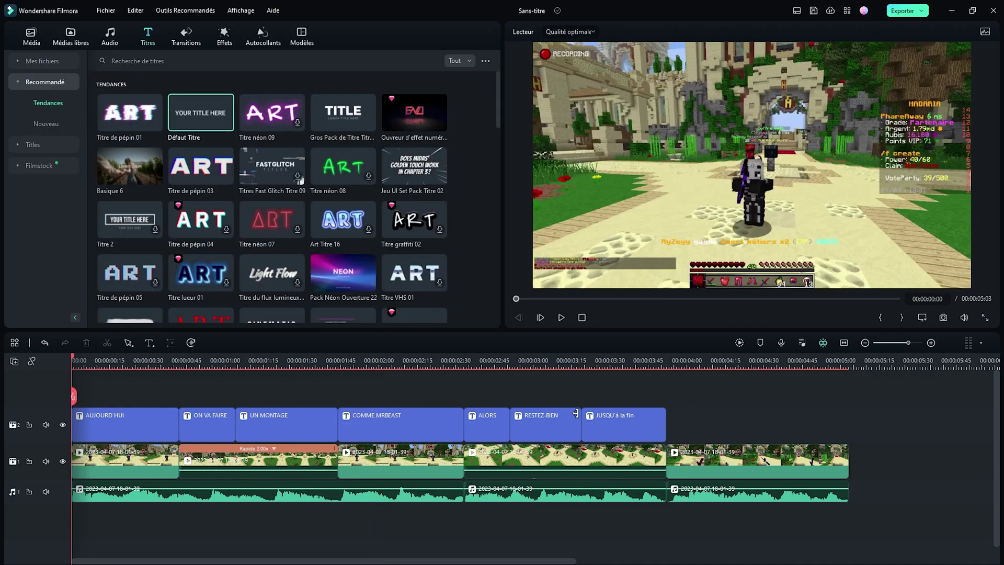
{"action": "key", "text": "space"}
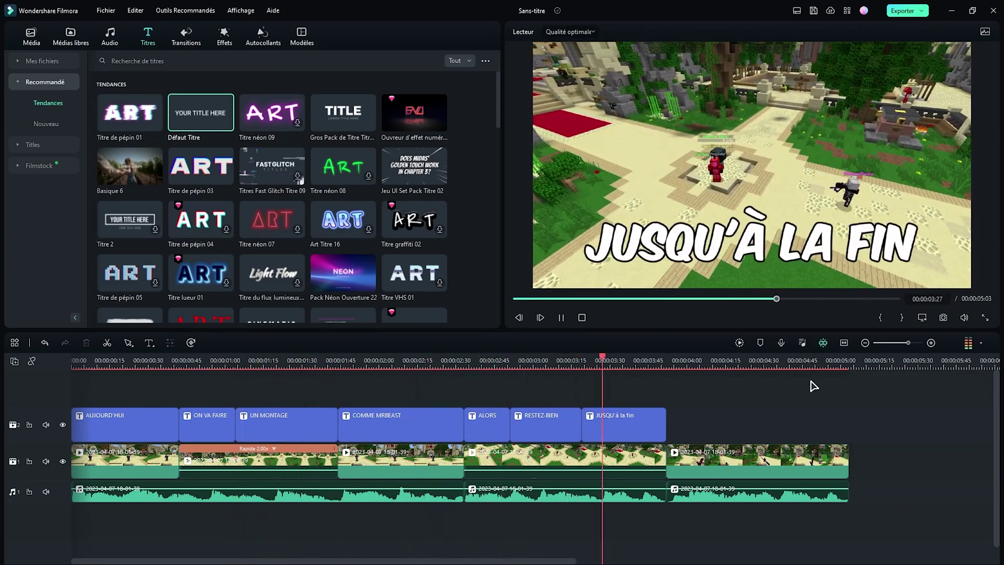
Step: Color only the word MRBEAST in the COMME MRBEAST title medium blue from the preset palette
{"action": "left_click_drag", "start_coordinate": [98, 363], "coordinate": [381, 366]}
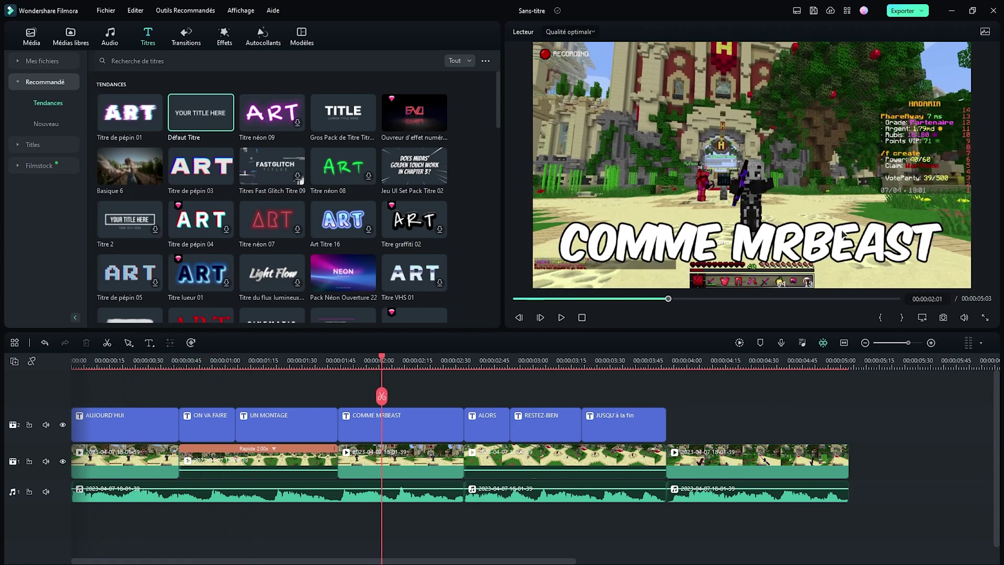
{"action": "double_click", "coordinate": [805, 248]}
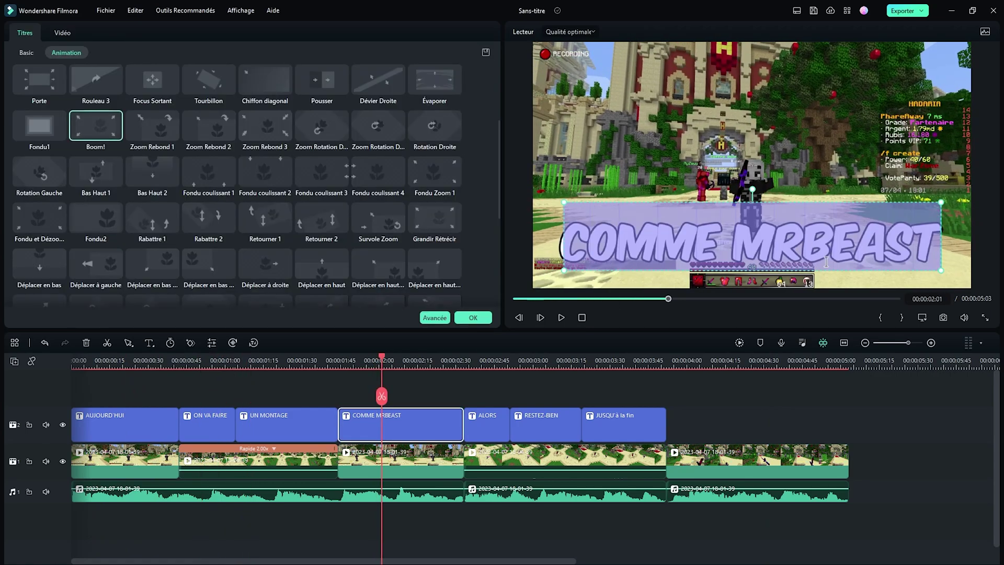
{"action": "left_click_drag", "start_coordinate": [734, 247], "coordinate": [944, 248]}
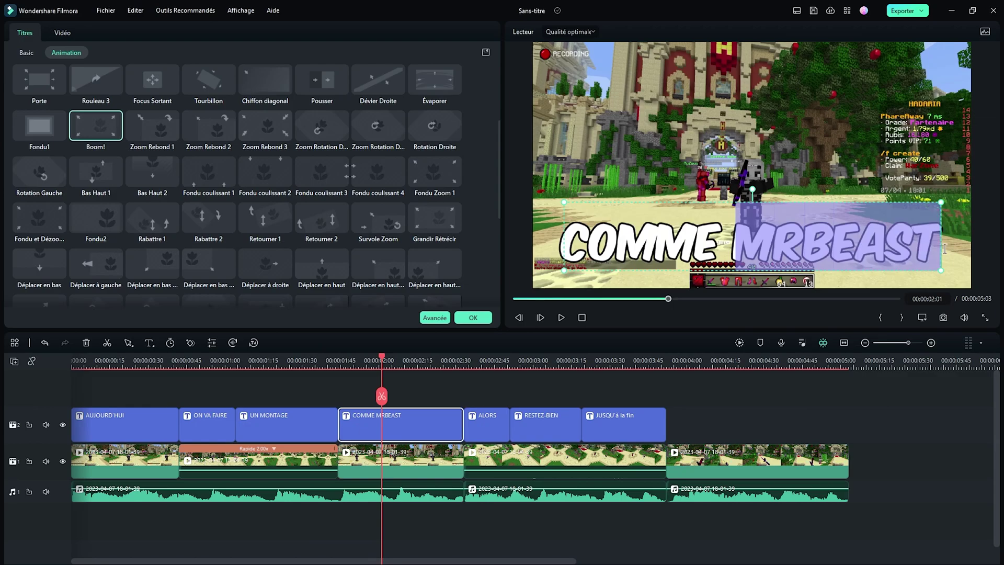
{"action": "left_click", "coordinate": [32, 53]}
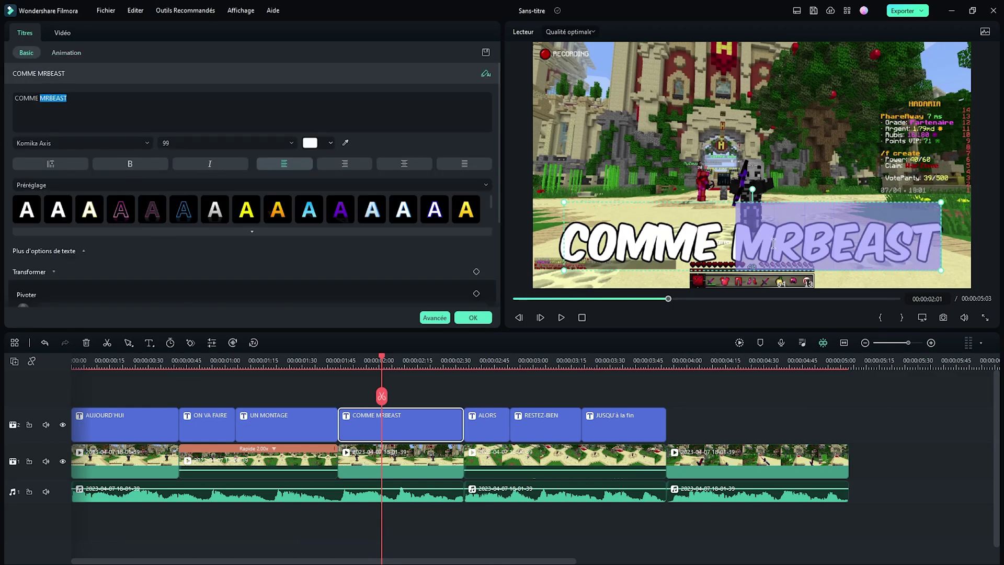
{"action": "left_click", "coordinate": [311, 143]}
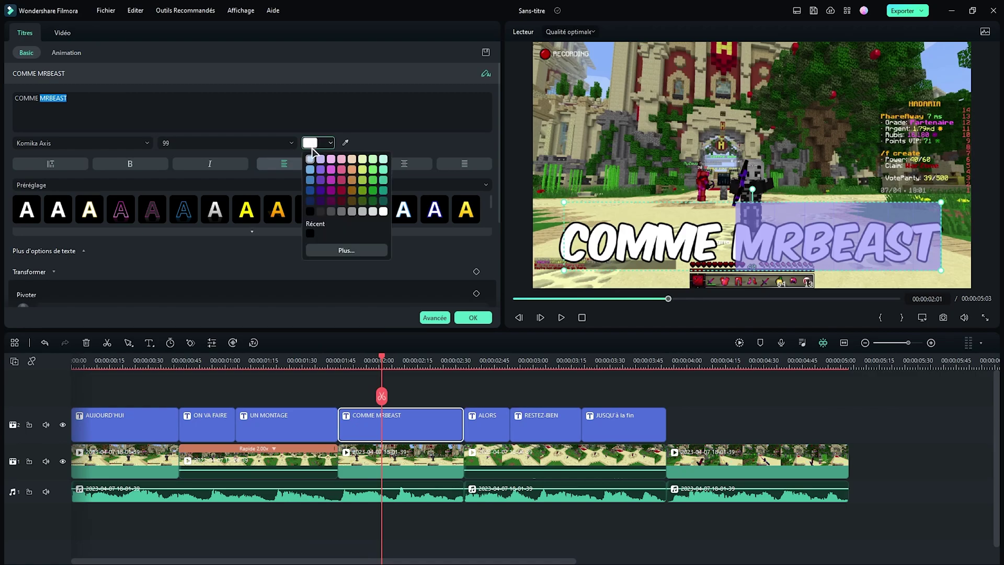
{"action": "left_click", "coordinate": [310, 180]}
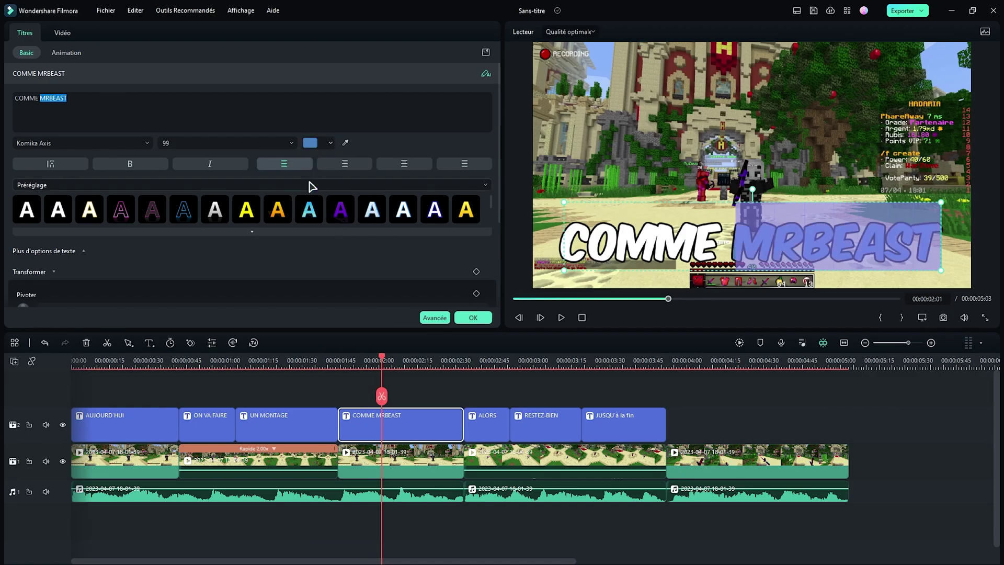
{"action": "left_click", "coordinate": [786, 245]}
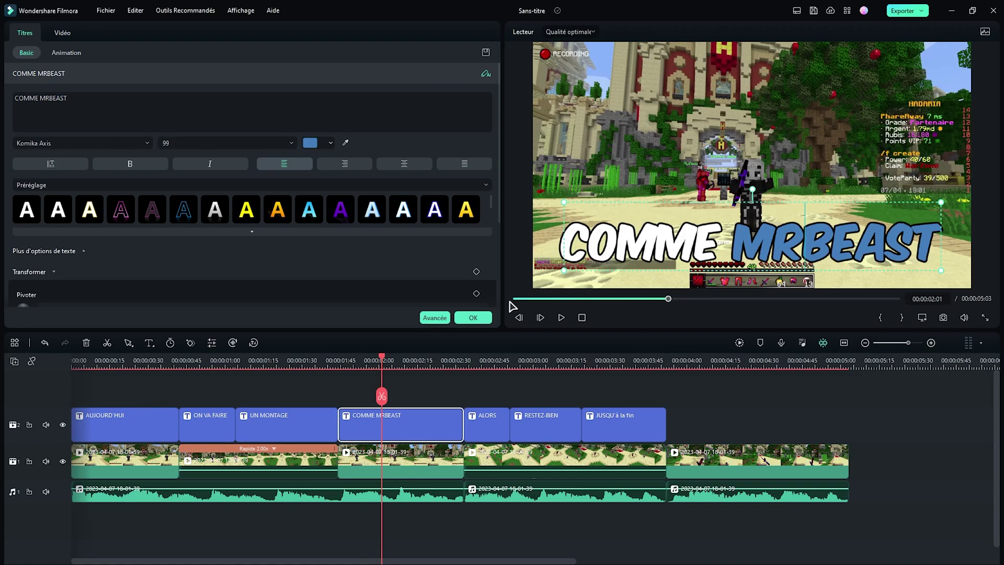
Step: Recolor the word MRBEAST bright blue with the custom color RGB 0, 170, 255 and confirm the title changes
{"action": "left_click", "coordinate": [312, 143]}
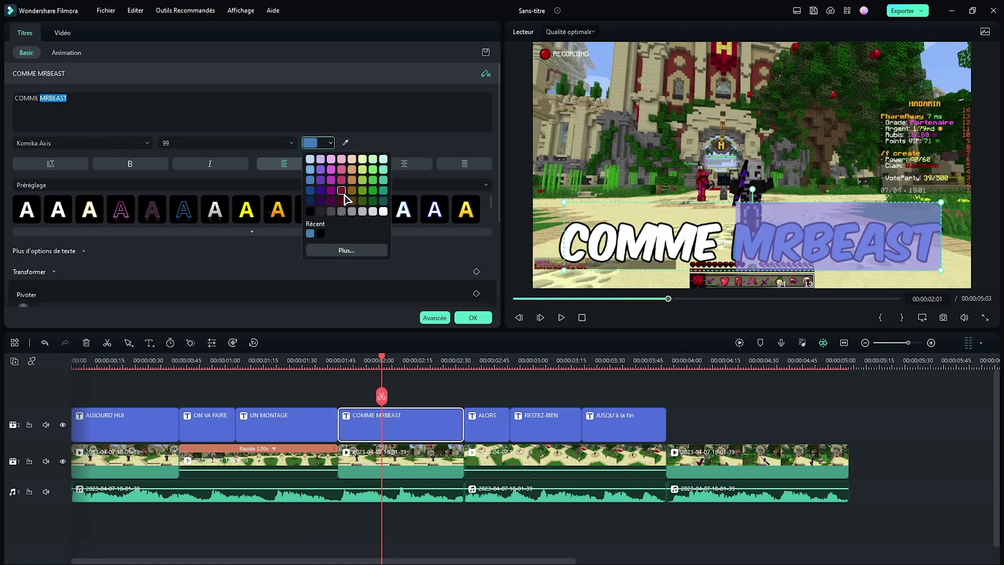
{"action": "left_click", "coordinate": [337, 255]}
{"action": "left_click", "coordinate": [436, 226]}
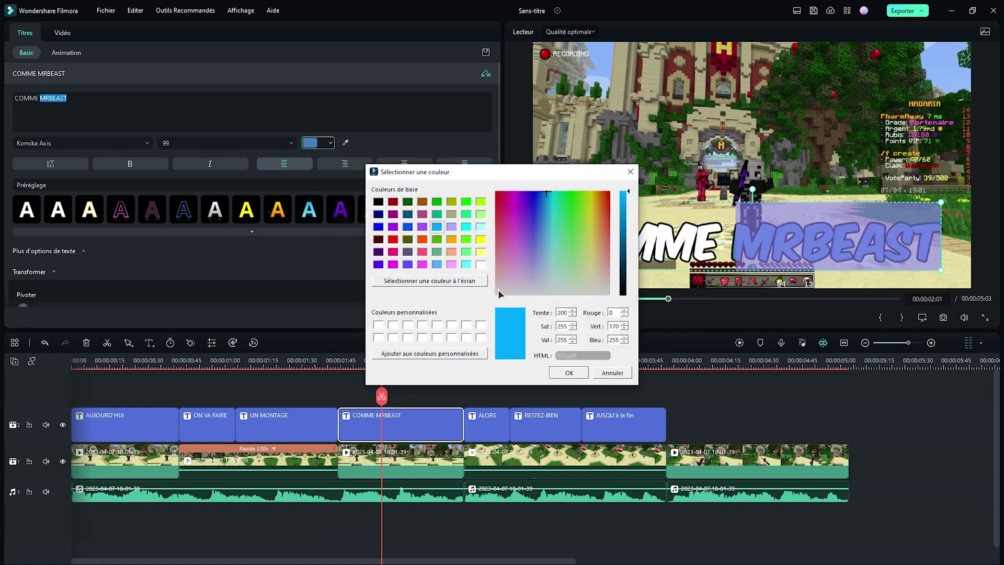
{"action": "left_click", "coordinate": [574, 373]}
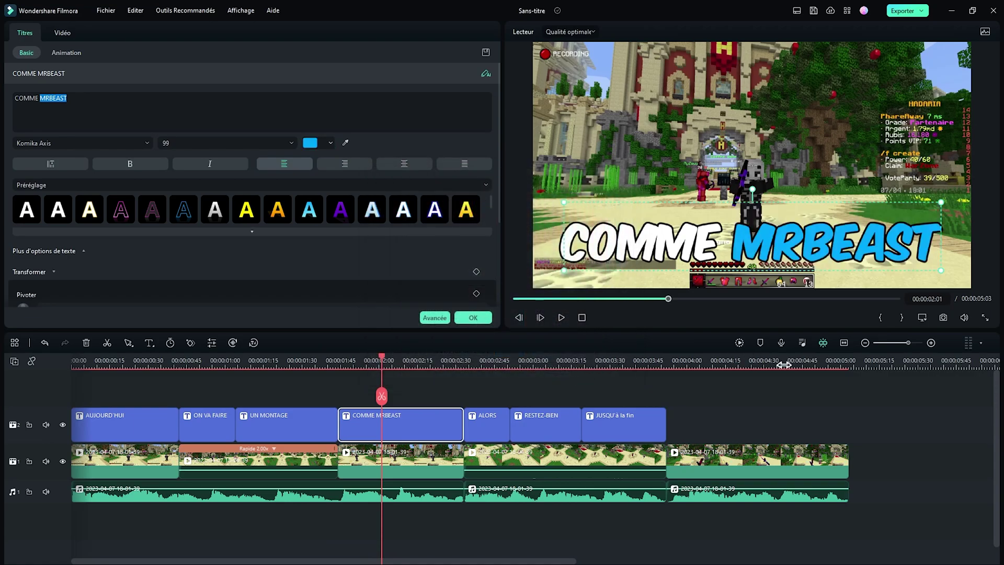
{"action": "left_click", "coordinate": [784, 363]}
{"action": "left_click", "coordinate": [473, 318]}
Step: Try a red text color on the ALORS title and undo it
{"action": "double_click", "coordinate": [492, 424]}
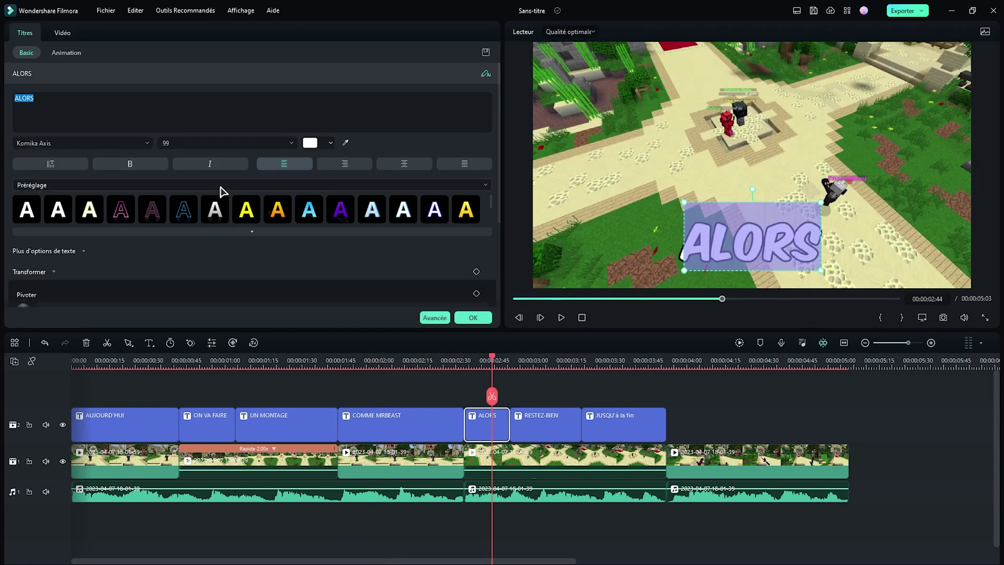
{"action": "left_click", "coordinate": [312, 143]}
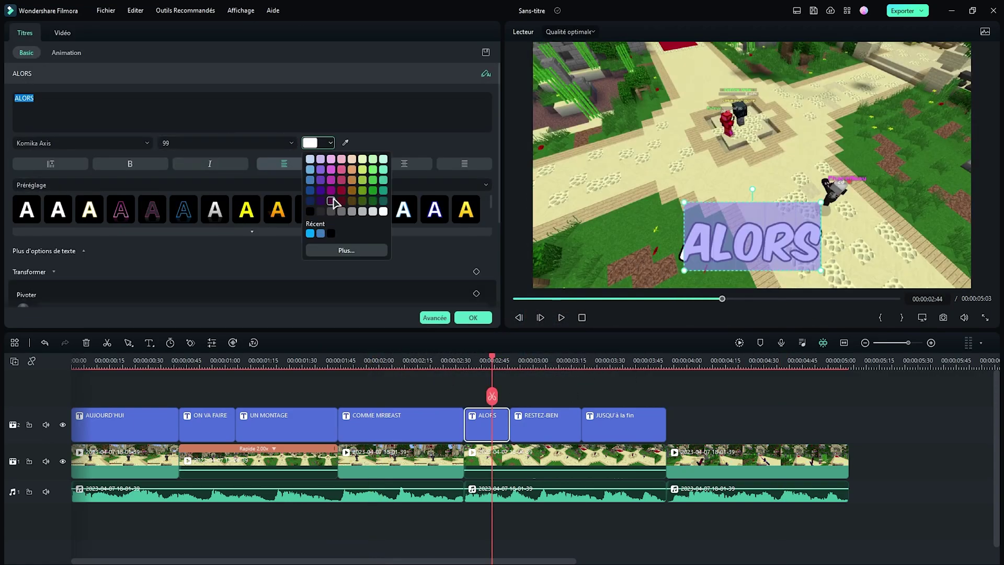
{"action": "left_click", "coordinate": [343, 183]}
{"action": "key", "text": "ctrl+z"}
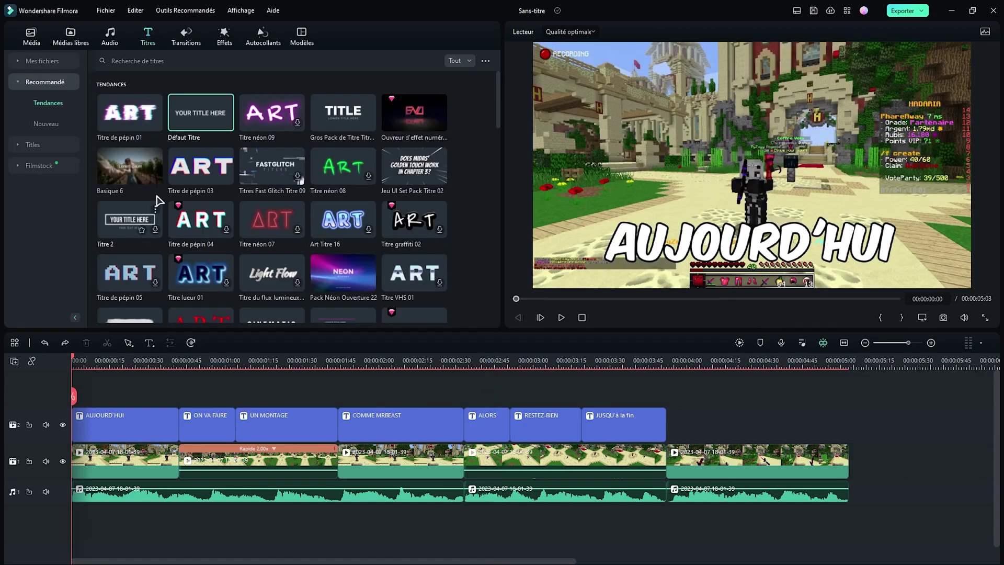
Step: Add the Trou de ver 6 transition at the first cut of the video track and play the sequence
{"action": "left_click", "coordinate": [186, 36]}
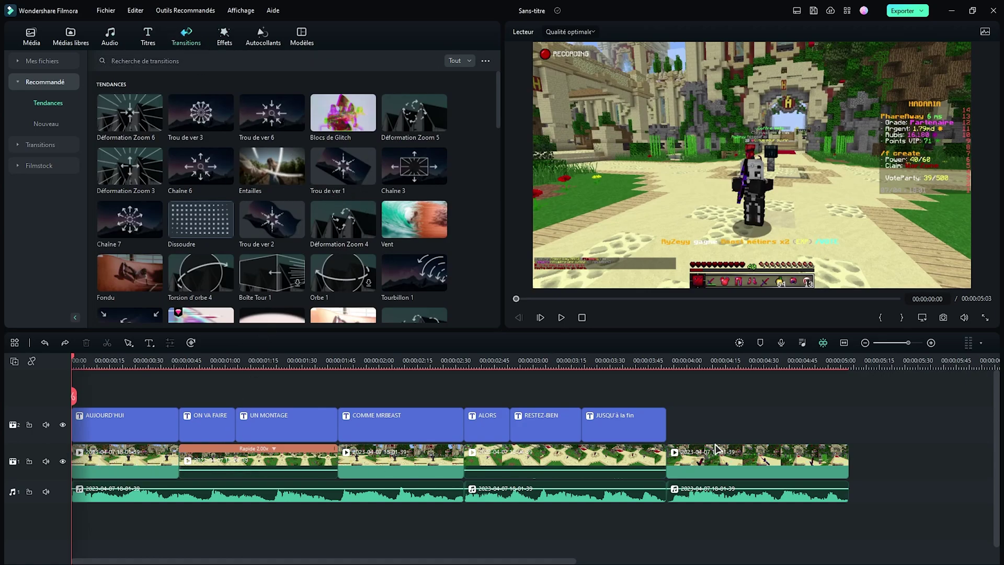
{"action": "left_click_drag", "start_coordinate": [899, 461], "coordinate": [87, 465]}
{"action": "mouse_move", "coordinate": [180, 462]}
{"action": "left_mouse_down"}
{"action": "mouse_move", "coordinate": [285, 463]}
{"action": "mouse_move", "coordinate": [198, 463]}
{"action": "left_mouse_up"}
{"action": "key", "text": "space"}
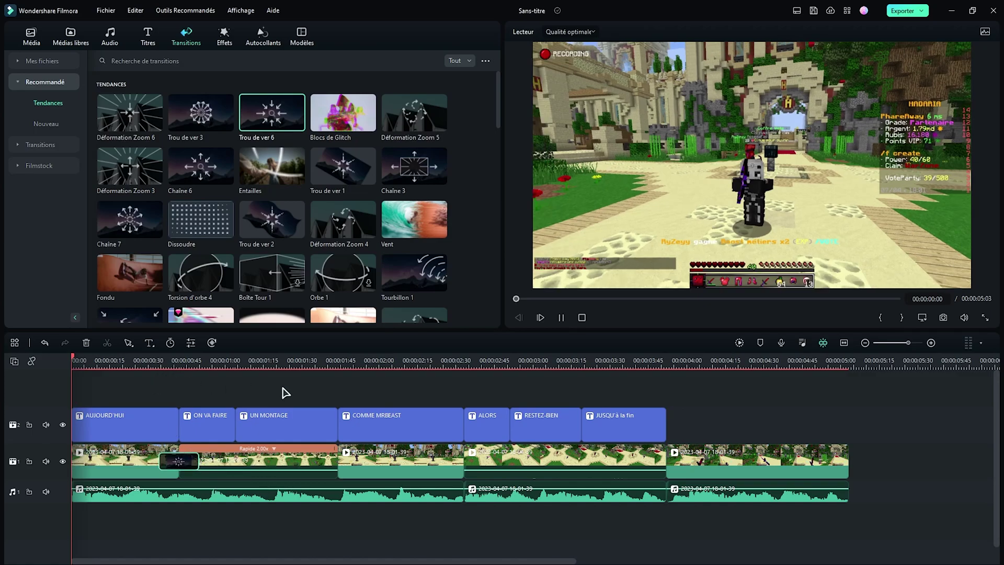
Step: Add transitions at the remaining cuts, with Chaîne 3 at the second and Trou de ver 3 before the last clip, and preview them
{"action": "left_click_drag", "start_coordinate": [173, 360], "coordinate": [240, 377]}
{"action": "left_click_drag", "start_coordinate": [414, 166], "coordinate": [369, 464]}
{"action": "key", "text": "space"}
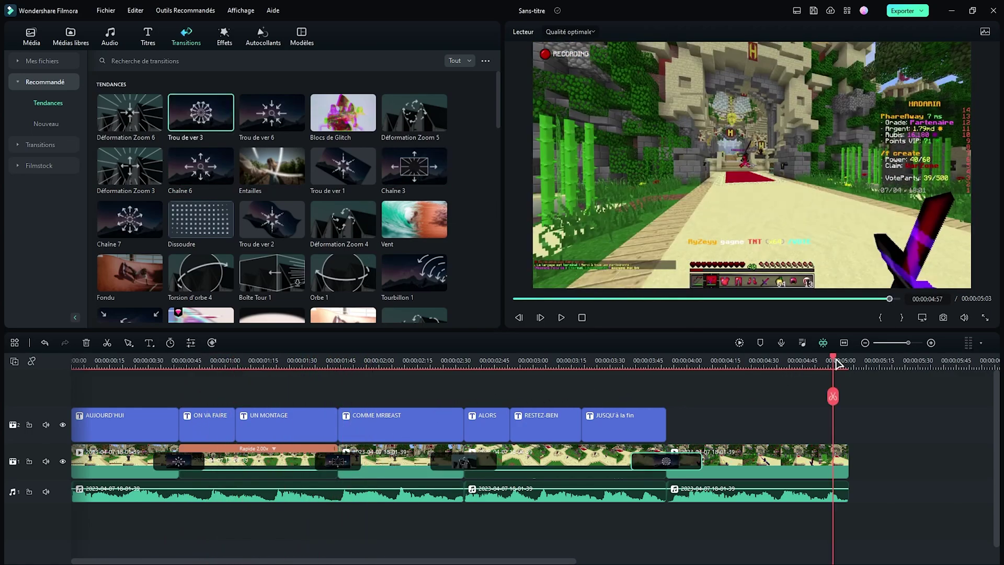
{"action": "left_click_drag", "start_coordinate": [835, 363], "coordinate": [296, 377]}
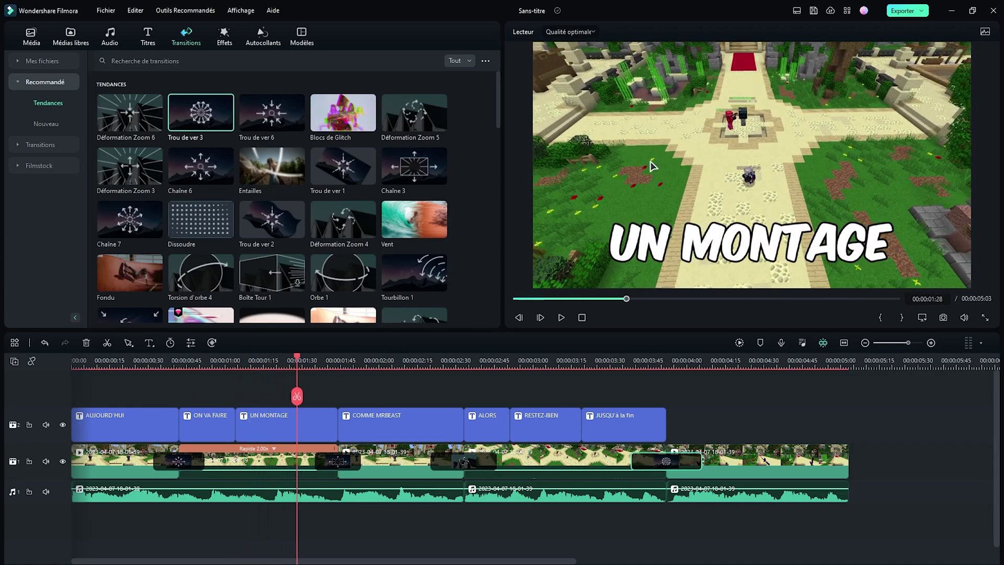
Step: Keyframe a slow zoom on the clip under COMME MRBEAST, from 100% scale at 00:00:01:53 to 113.56% at 00:00:02:29
{"action": "left_click_drag", "start_coordinate": [296, 359], "coordinate": [376, 358]}
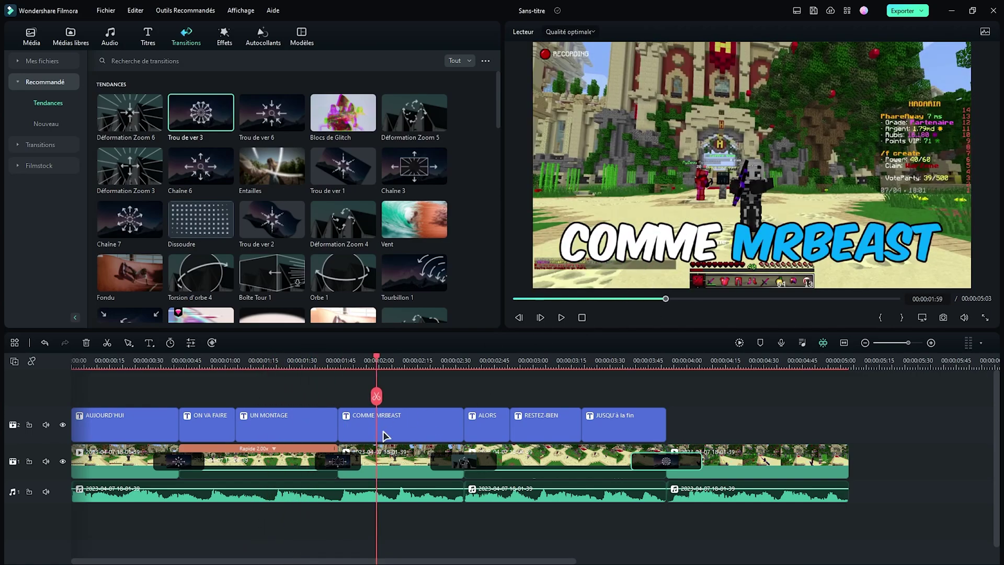
{"action": "left_click", "coordinate": [388, 456]}
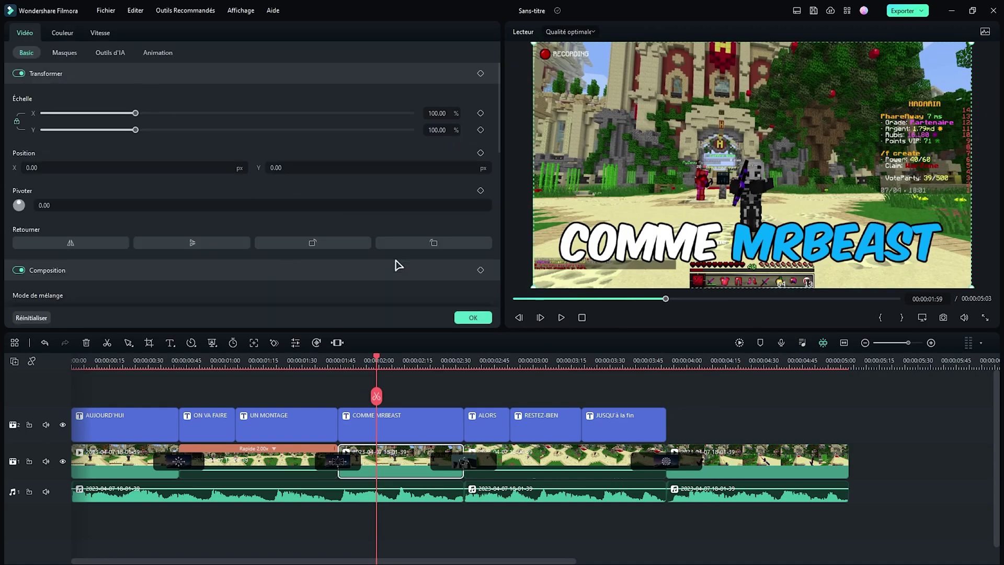
{"action": "left_click_drag", "start_coordinate": [380, 359], "coordinate": [365, 365]}
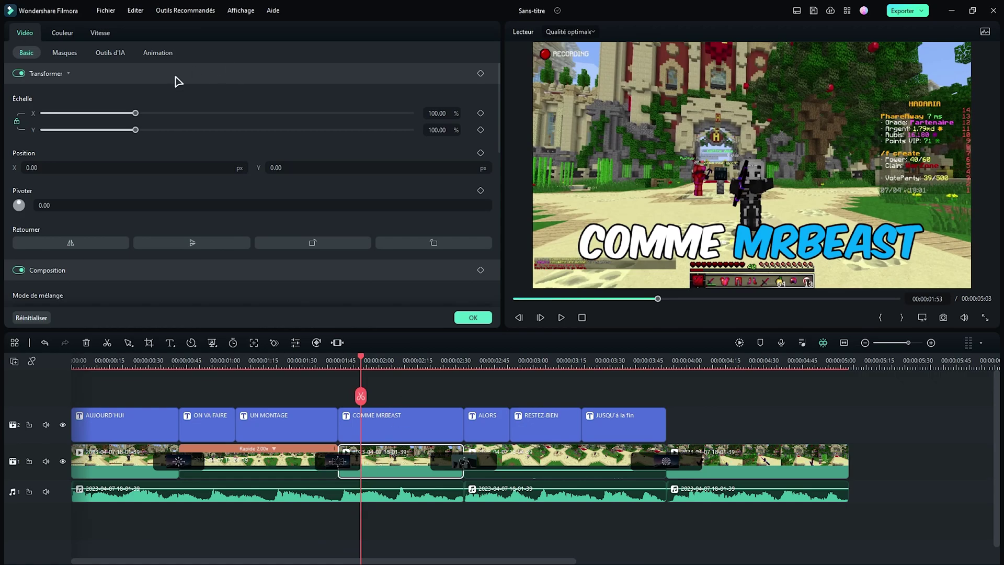
{"action": "left_click", "coordinate": [481, 113]}
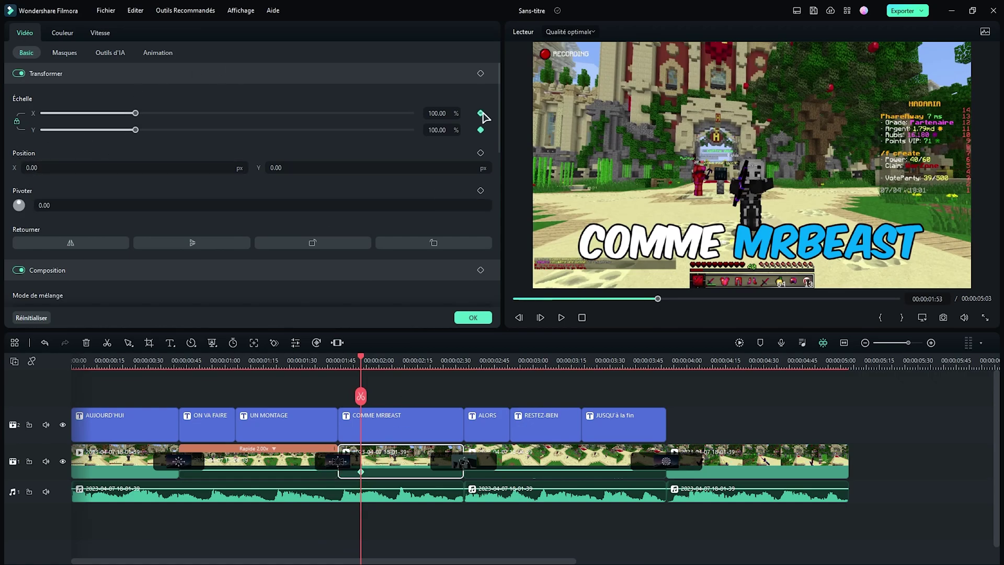
{"action": "left_click_drag", "start_coordinate": [364, 361], "coordinate": [454, 373]}
{"action": "left_click_drag", "start_coordinate": [135, 113], "coordinate": [149, 114]}
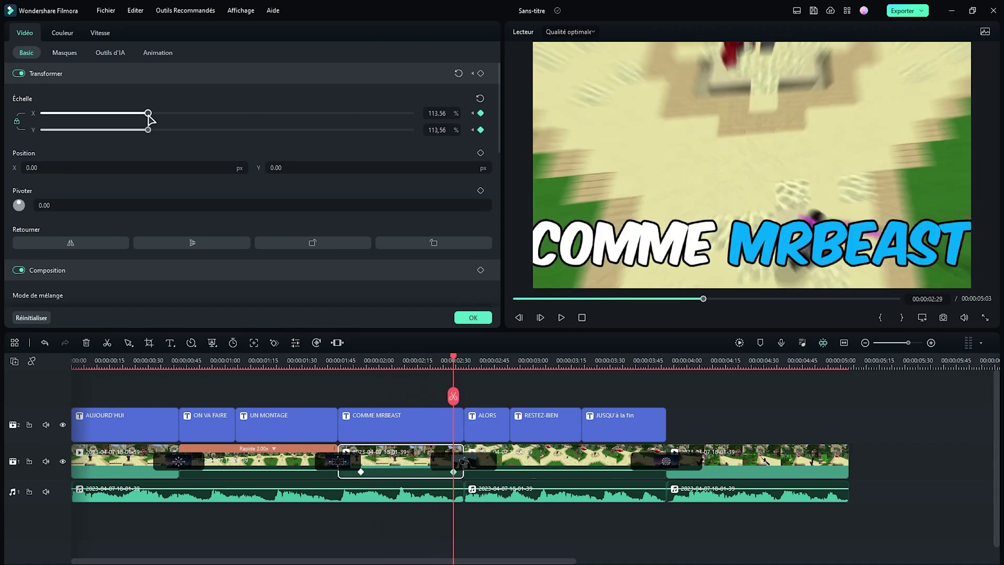
{"action": "left_click_drag", "start_coordinate": [422, 366], "coordinate": [461, 367]}
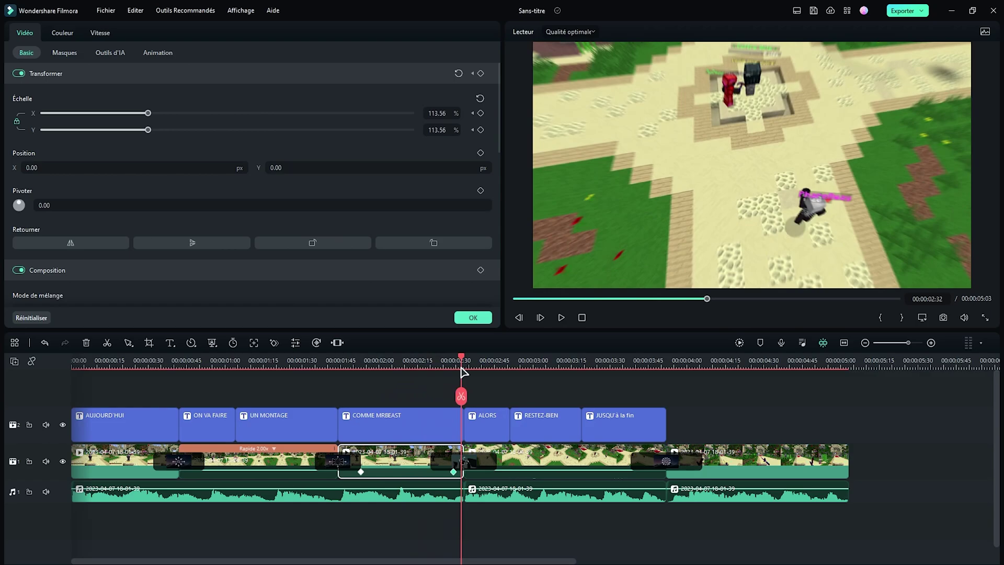
{"action": "left_click", "coordinate": [473, 318]}
Step: Add scale, position and rotation keyframes to the last clip and place them at its start
{"action": "left_click_drag", "start_coordinate": [671, 365], "coordinate": [743, 385]}
{"action": "left_click", "coordinate": [770, 467]}
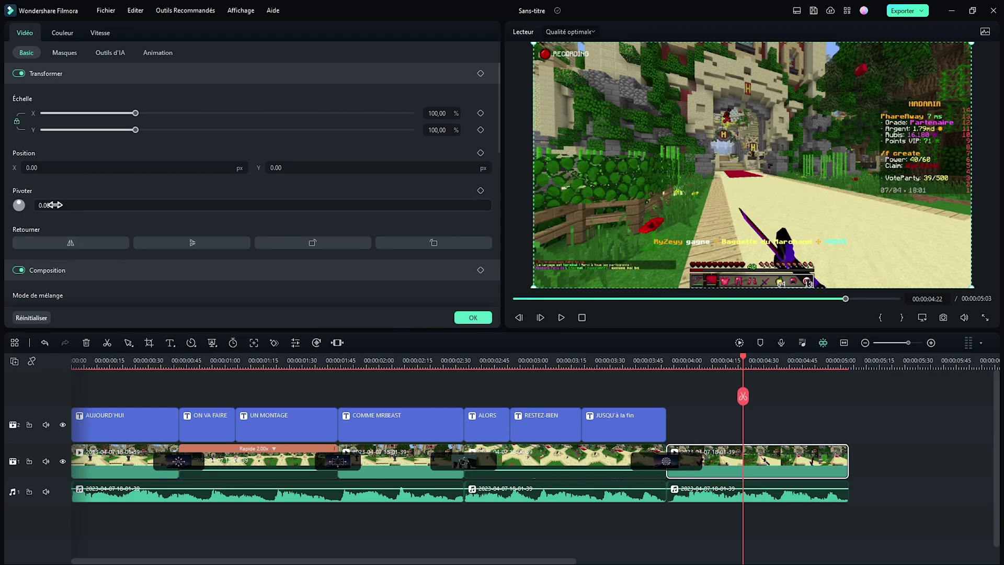
{"action": "left_click", "coordinate": [480, 113]}
{"action": "left_click", "coordinate": [481, 191]}
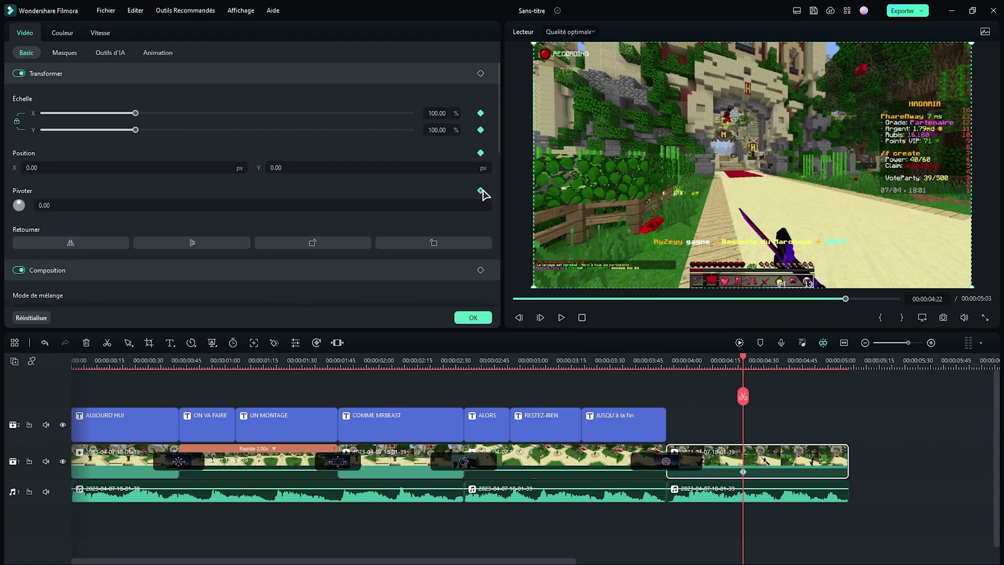
{"action": "left_click", "coordinate": [669, 474]}
Step: Set the last clip's scale to 59.92% and rotation to -12 at its end, confirm, and play the result
{"action": "left_click", "coordinate": [841, 382]}
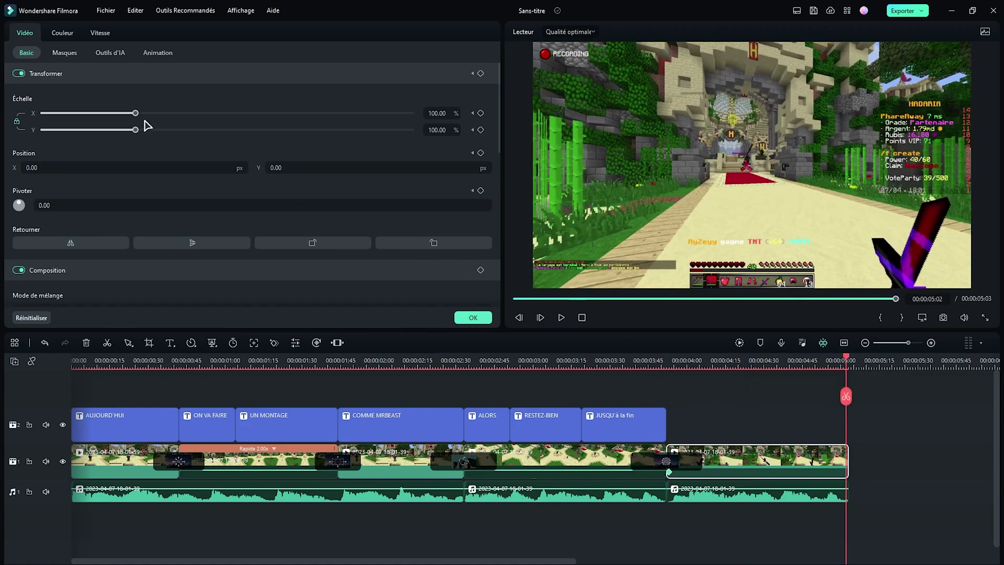
{"action": "left_click_drag", "start_coordinate": [135, 114], "coordinate": [99, 114]}
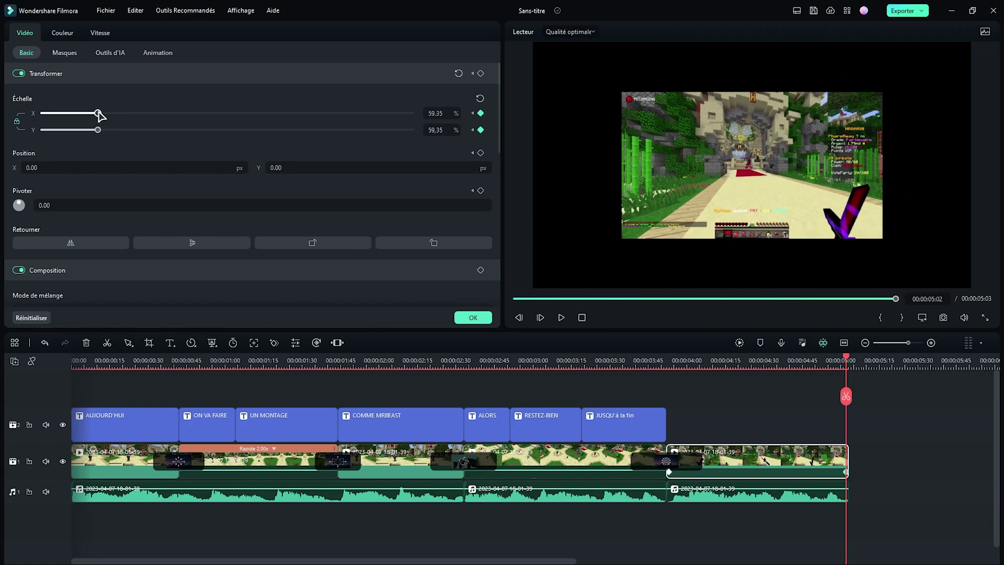
{"action": "mouse_move", "coordinate": [71, 204]}
{"action": "left_mouse_down"}
{"action": "mouse_move", "coordinate": [50, 205]}
{"action": "mouse_move", "coordinate": [65, 204]}
{"action": "left_mouse_up"}
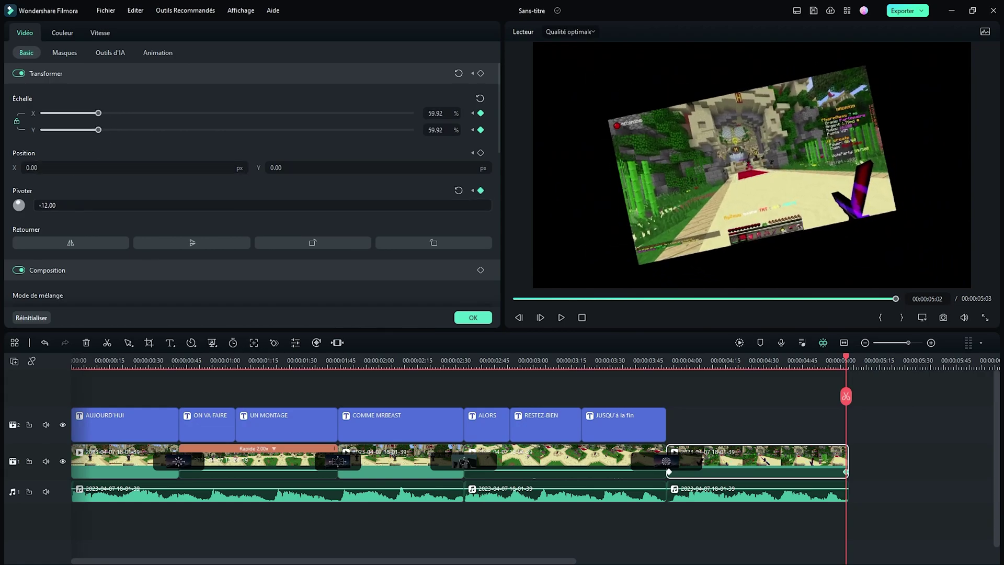
{"action": "left_click", "coordinate": [472, 318]}
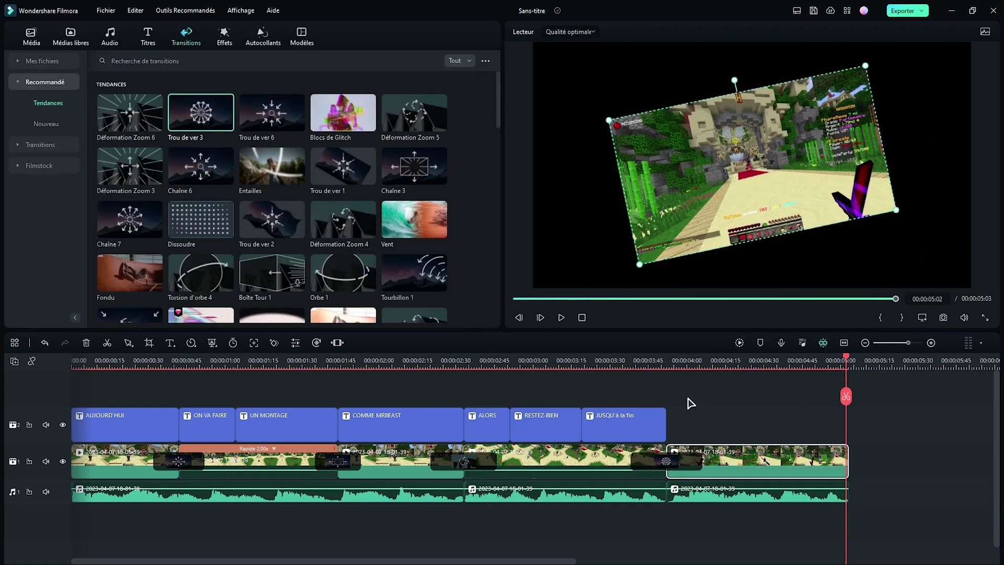
{"action": "key", "text": "space"}
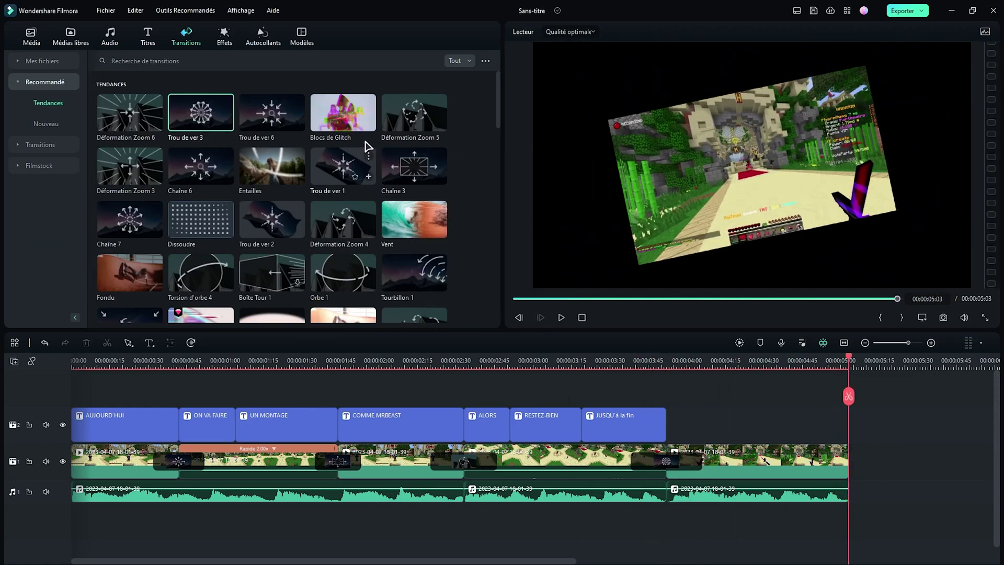
Step: Add the Blocs de Glitch transition at the end of the last clip and scrub through the sequence to review it
{"action": "left_click_drag", "start_coordinate": [367, 137], "coordinate": [831, 460]}
{"action": "left_click_drag", "start_coordinate": [824, 357], "coordinate": [835, 361]}
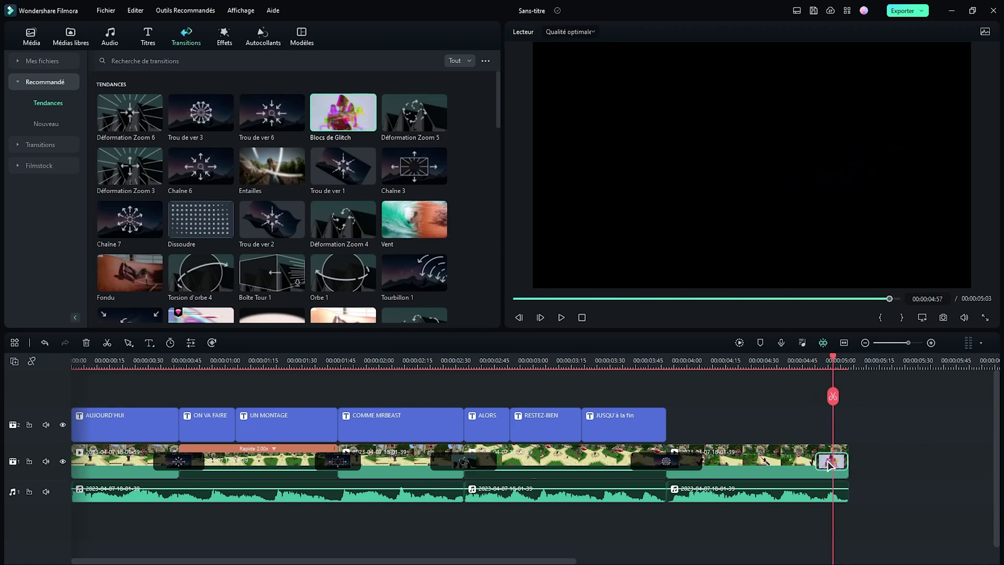
{"action": "left_click", "coordinate": [710, 361]}
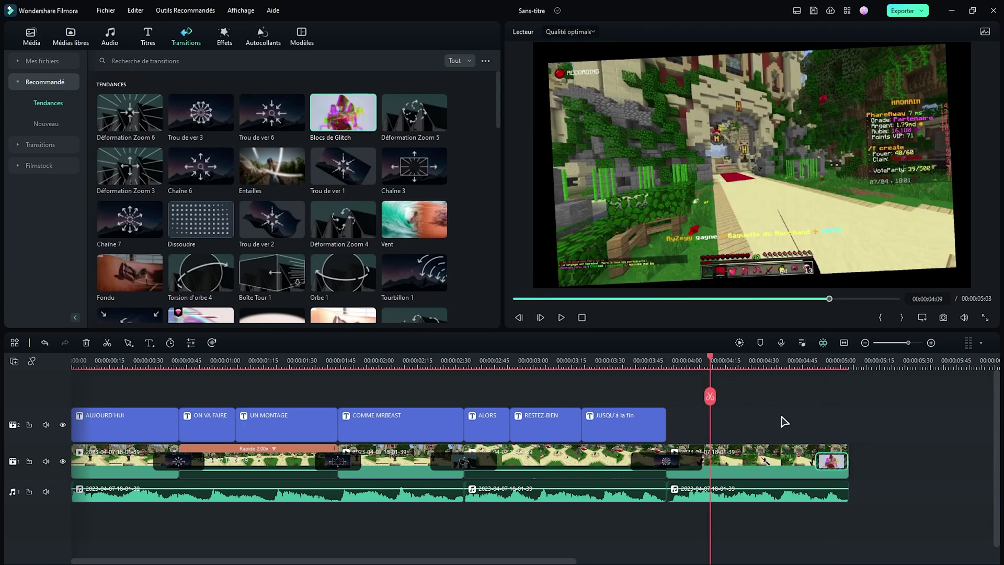
{"action": "left_click_drag", "start_coordinate": [713, 361], "coordinate": [114, 392]}
Step: Start a local MP4 export and name the file Minecraft MrBeast
{"action": "left_click", "coordinate": [903, 11]}
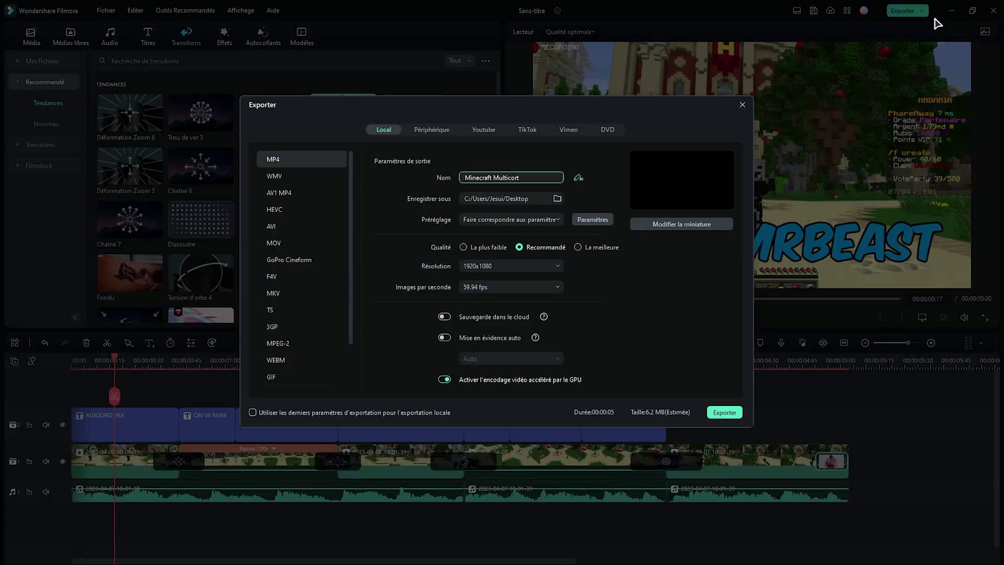
{"action": "key", "text": "BackSpace"}
{"action": "key", "text": "BackSpace"}
{"action": "key", "text": "BackSpace"}
{"action": "key", "text": "BackSpace"}
{"action": "key", "text": "BackSpace"}
{"action": "key", "text": "BackSpace"}
{"action": "key", "text": "BackSpace"}
{"action": "key", "text": "BackSpace"}
{"action": "type", "text": "rBeast"}
{"action": "left_click_drag", "start_coordinate": [530, 177], "coordinate": [410, 177]}
{"action": "left_click", "coordinate": [537, 170]}
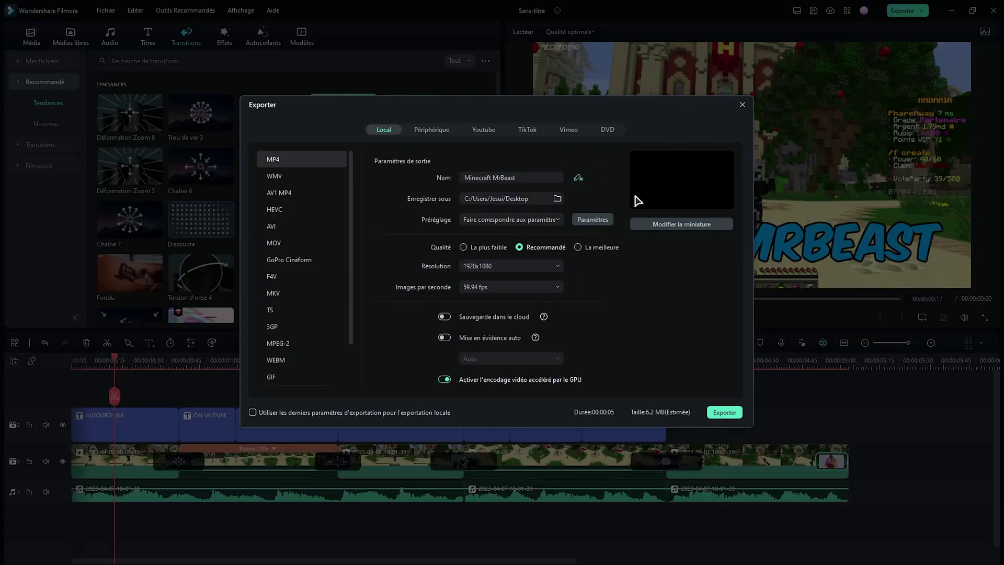
Step: Set the export to 60 fps with La meilleure quality and export the video
{"action": "left_click", "coordinate": [578, 179]}
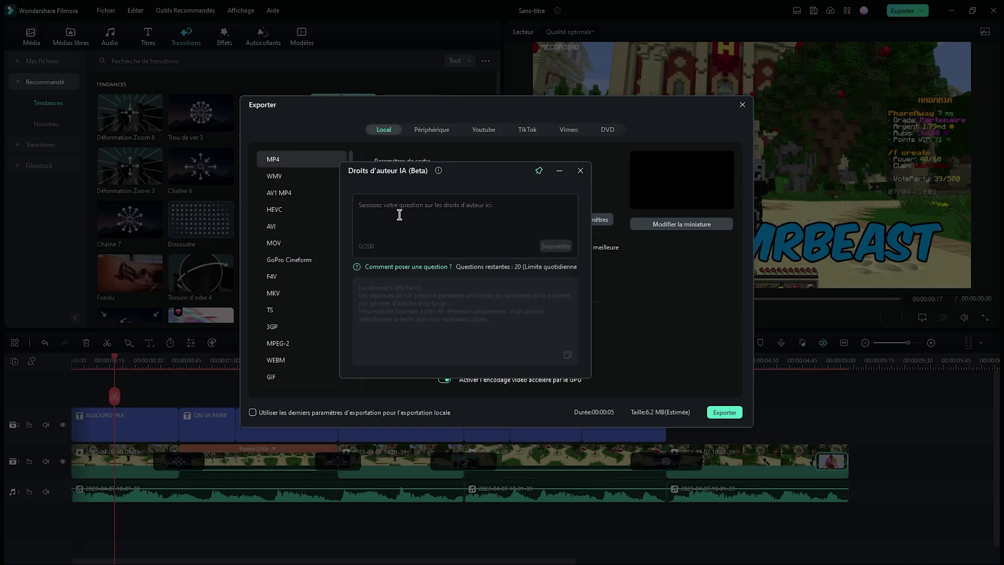
{"action": "left_click", "coordinate": [580, 172]}
{"action": "left_click", "coordinate": [478, 287]}
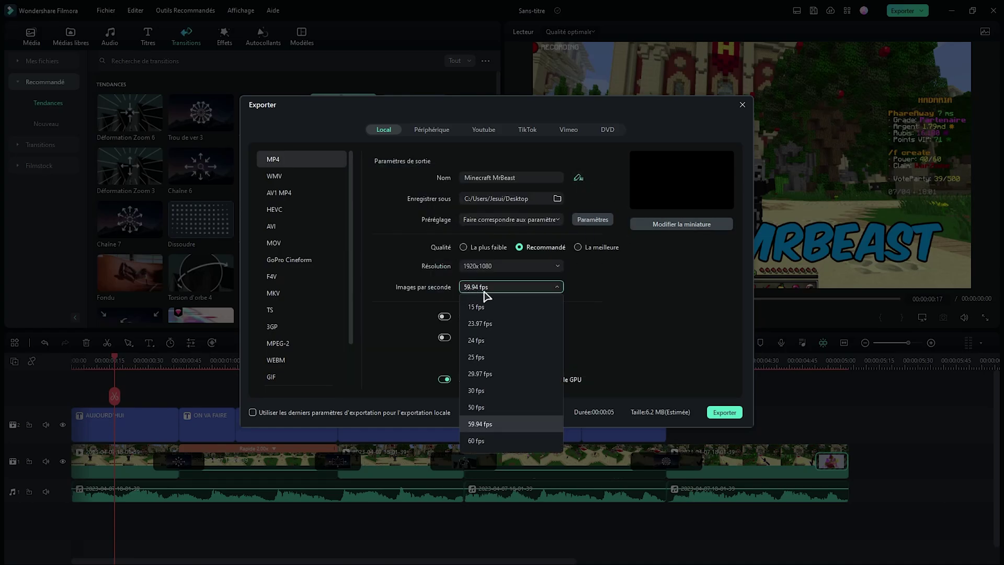
{"action": "left_click", "coordinate": [468, 437]}
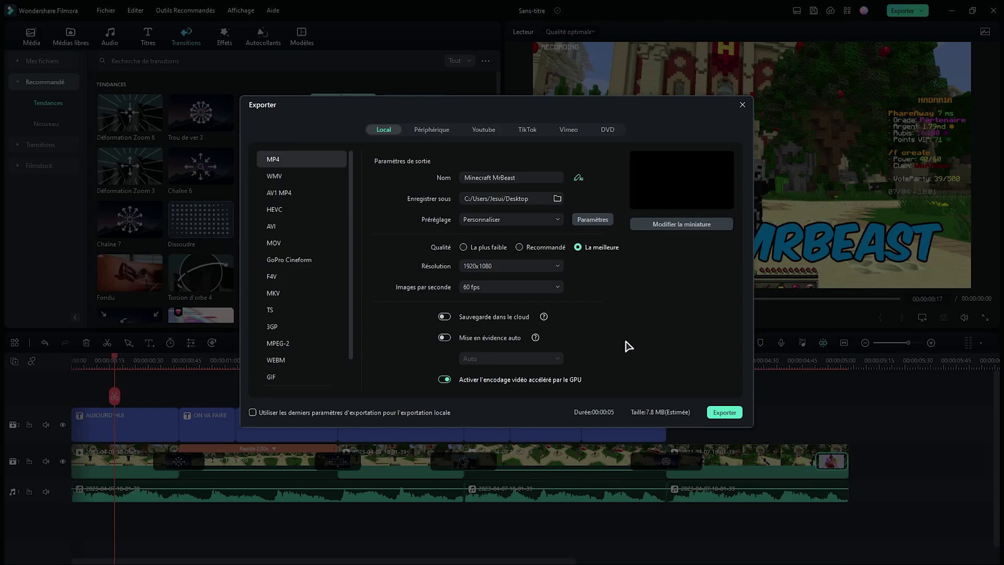
{"action": "left_click", "coordinate": [725, 413]}
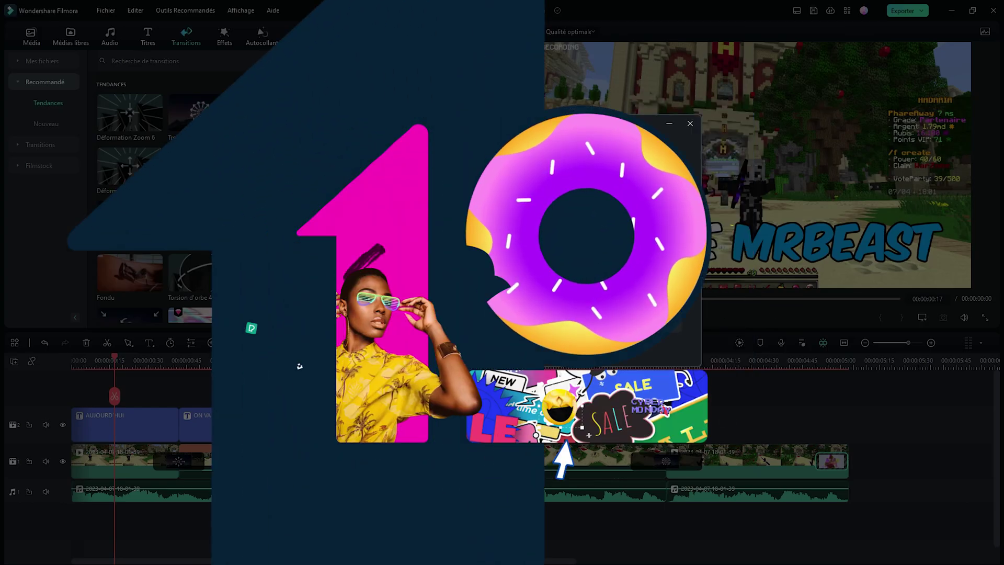